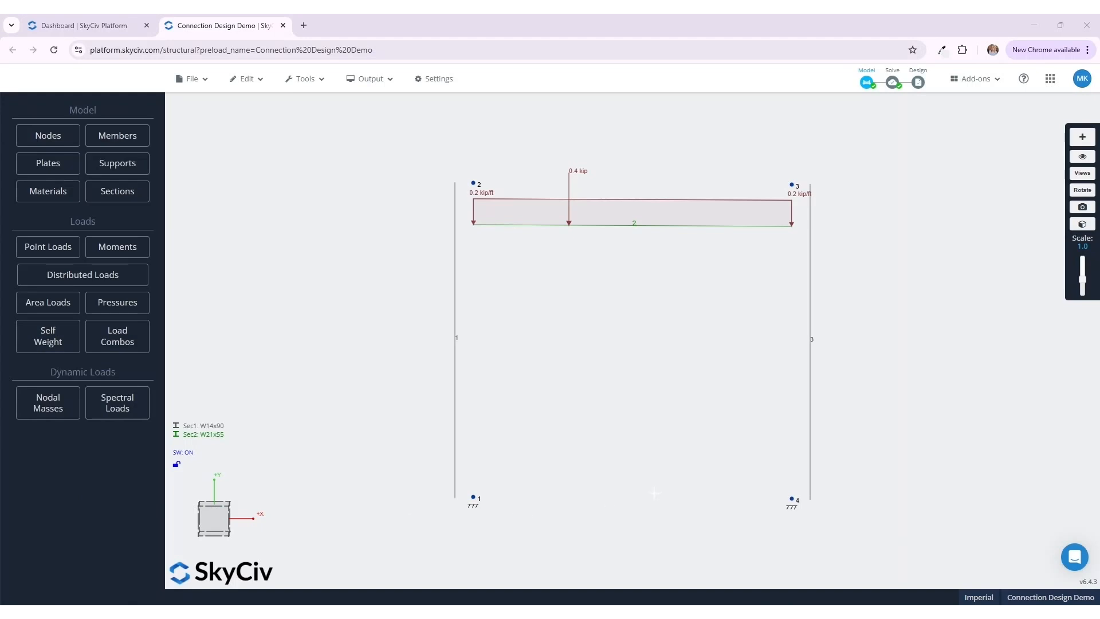
- Inspect the portal frame's sections in the 3D rendered view and return to the normal renderer
{"action": "left_click", "coordinate": [1081, 224]}
{"action": "left_click_drag", "start_coordinate": [898, 361], "coordinate": [850, 362]}
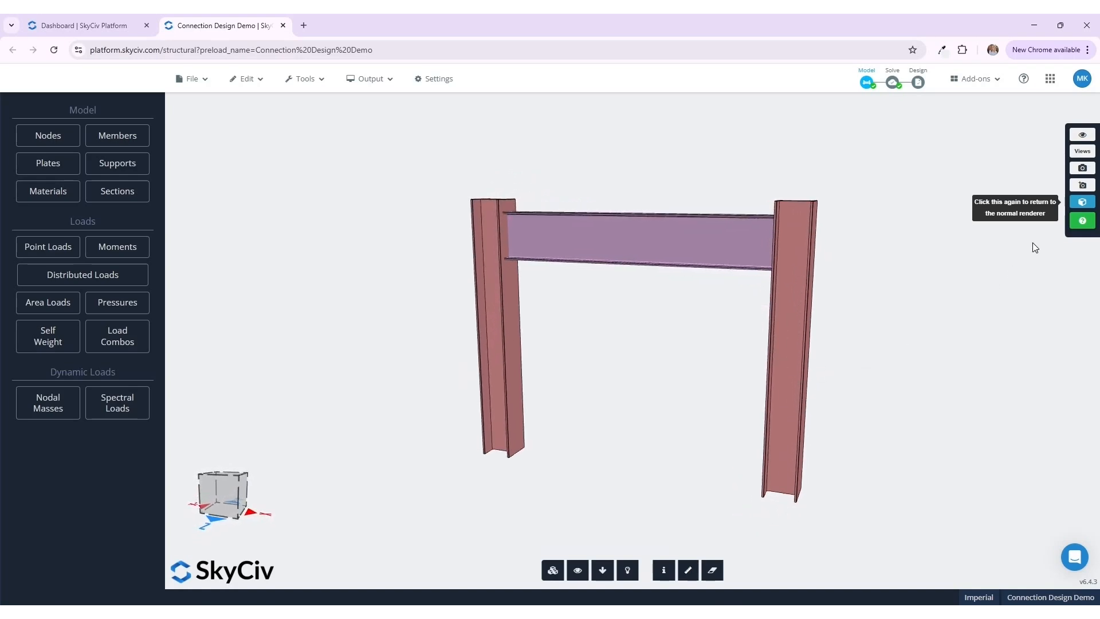
{"action": "left_click", "coordinate": [1071, 201]}
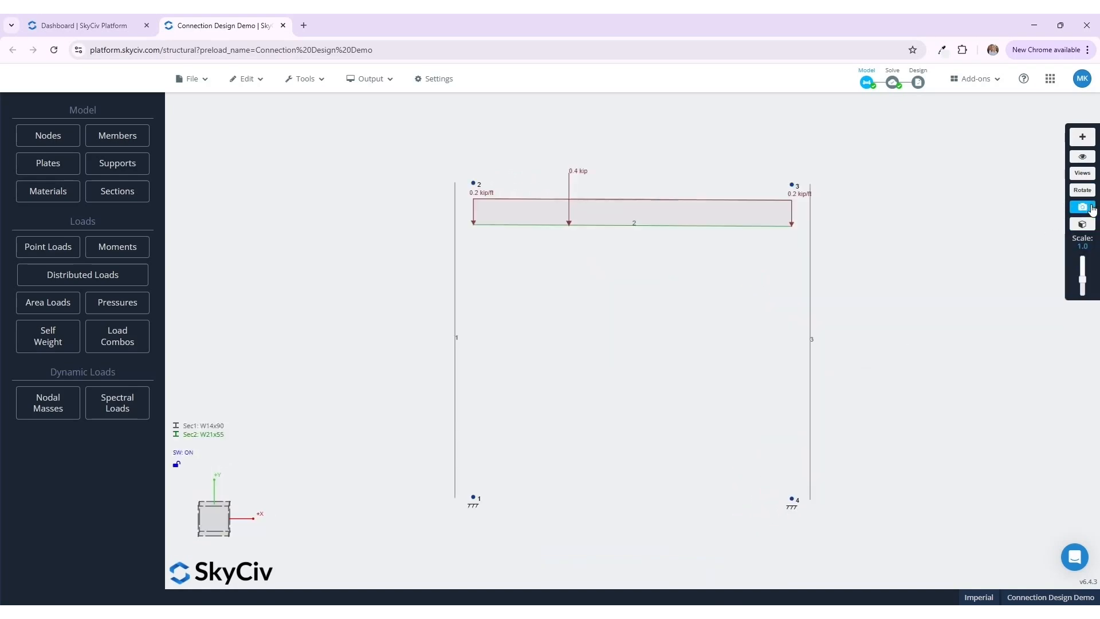
- Bring up the frame's solved results and choose the Steel Connection Design module, dismissing its instruction message
{"action": "mouse_move", "coordinate": [903, 86]}
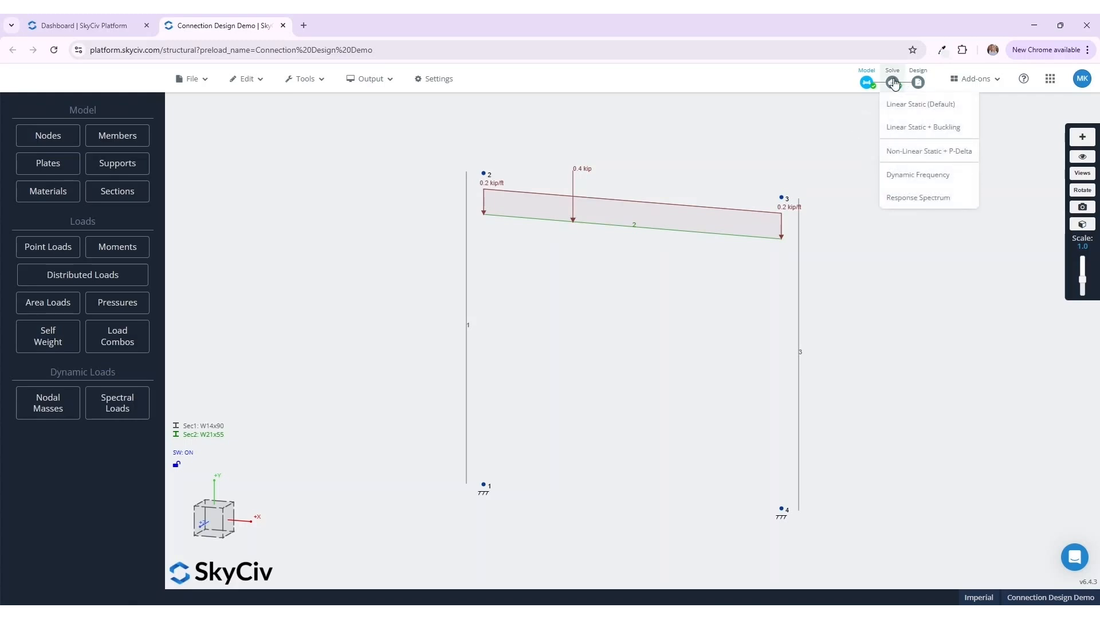
{"action": "left_click", "coordinate": [893, 83]}
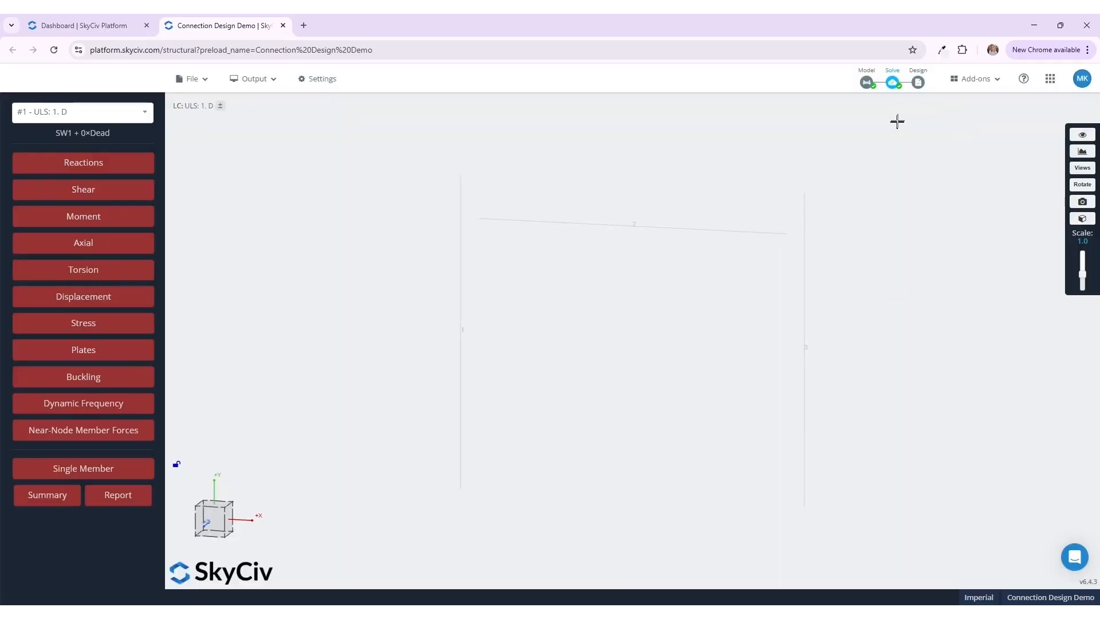
{"action": "left_click", "coordinate": [909, 83]}
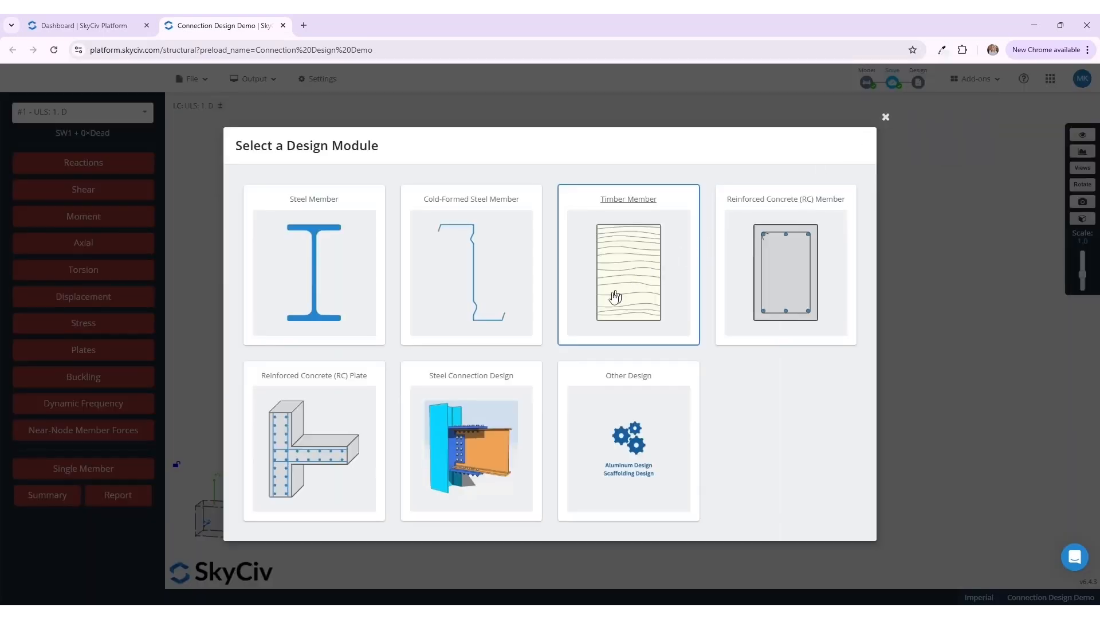
{"action": "left_click", "coordinate": [470, 445]}
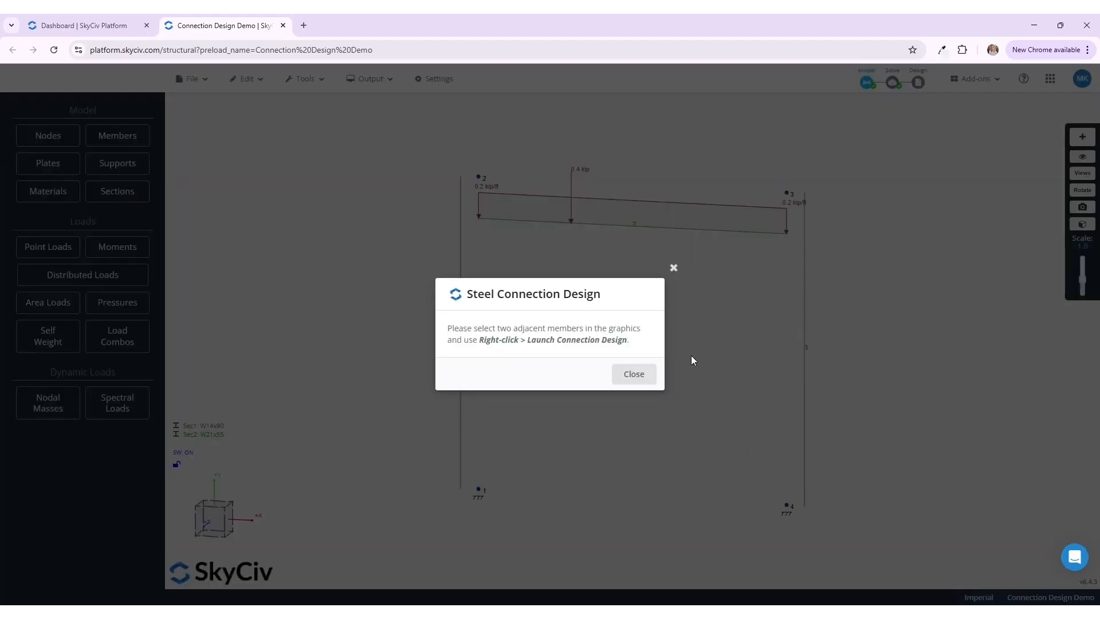
{"action": "left_click", "coordinate": [646, 377]}
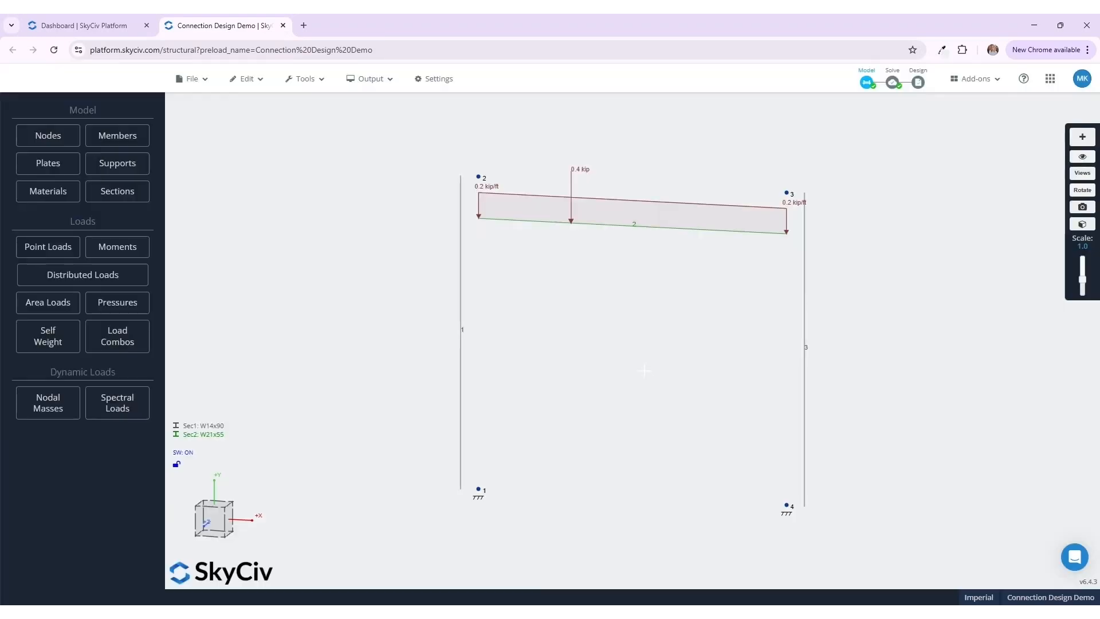
- Select column member 1 together with beam member 2 and launch Connection Design for the pair
{"action": "left_click", "coordinate": [461, 372]}
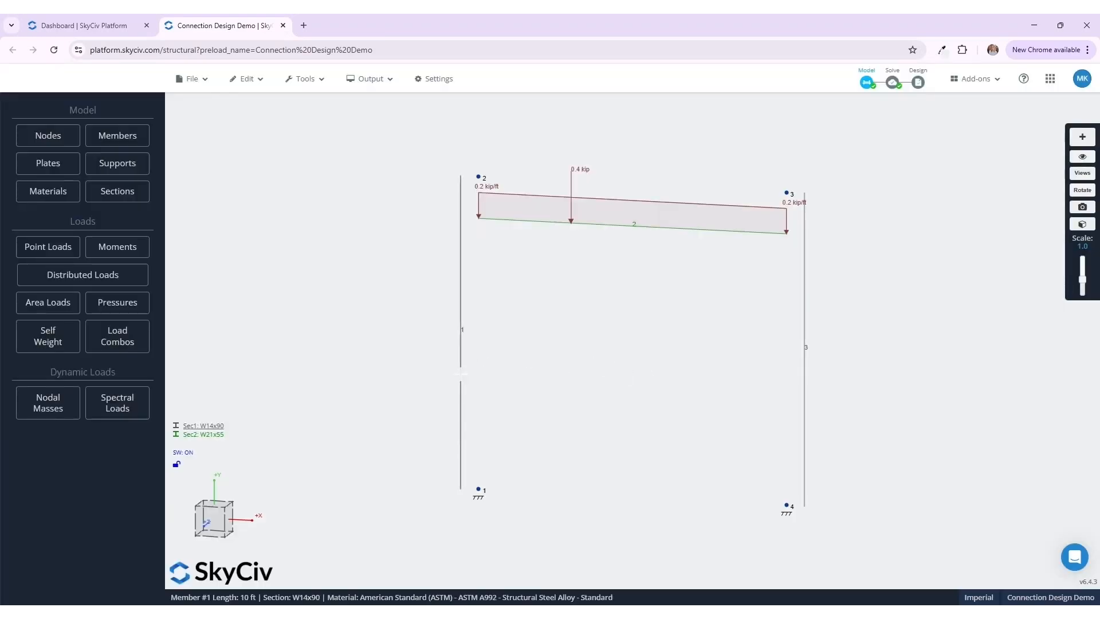
{"action": "double_click", "coordinate": [460, 373]}
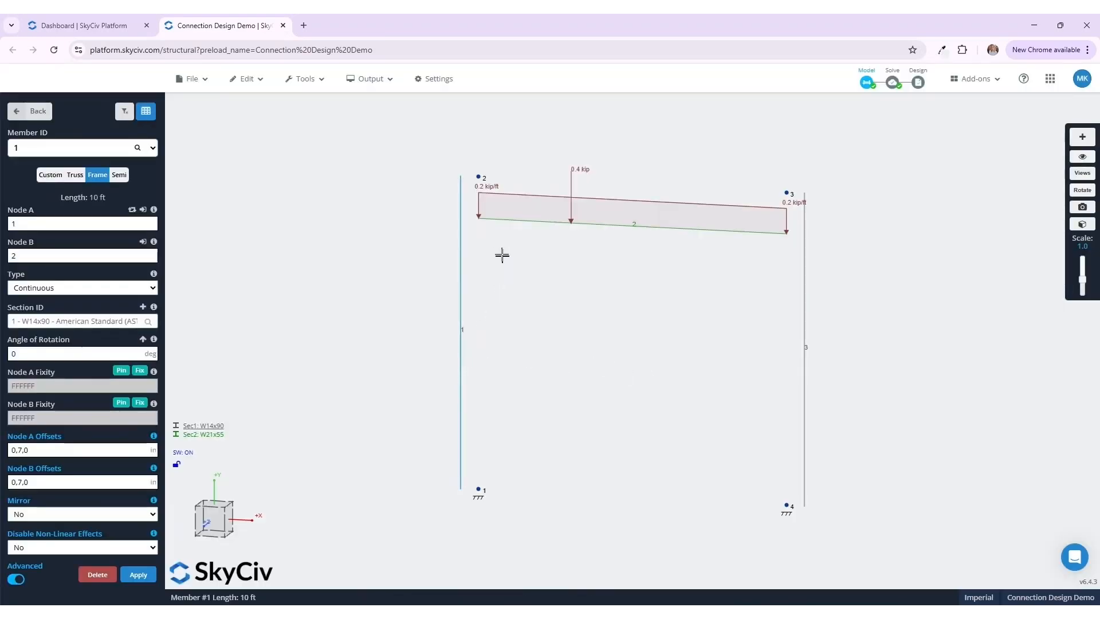
{"action": "left_click", "coordinate": [507, 220], "text": "ctrl"}
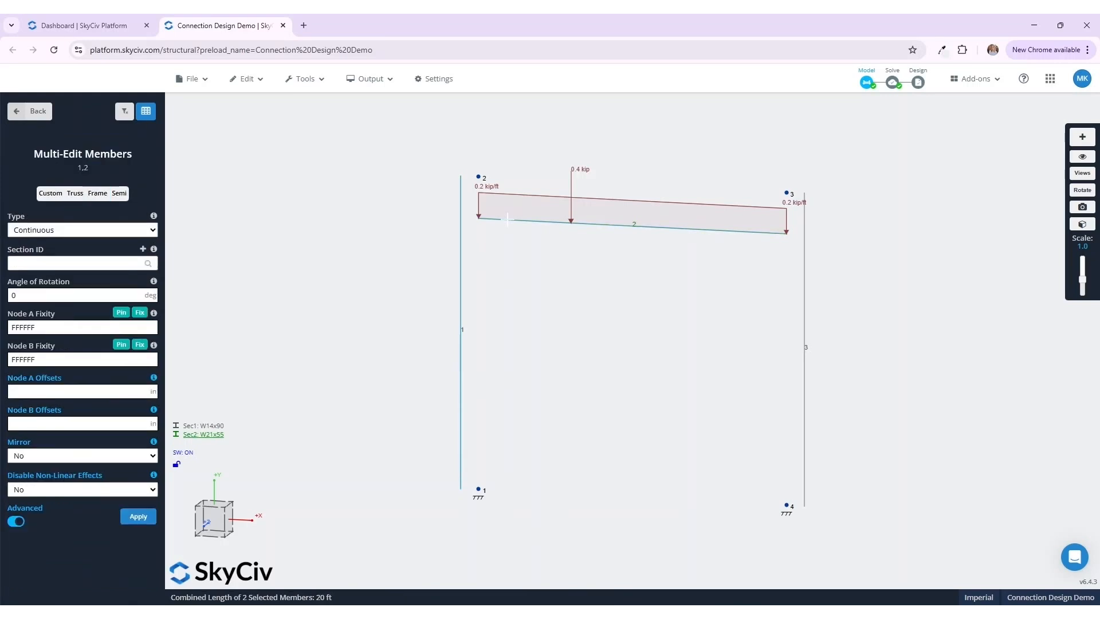
{"action": "right_click", "coordinate": [518, 319]}
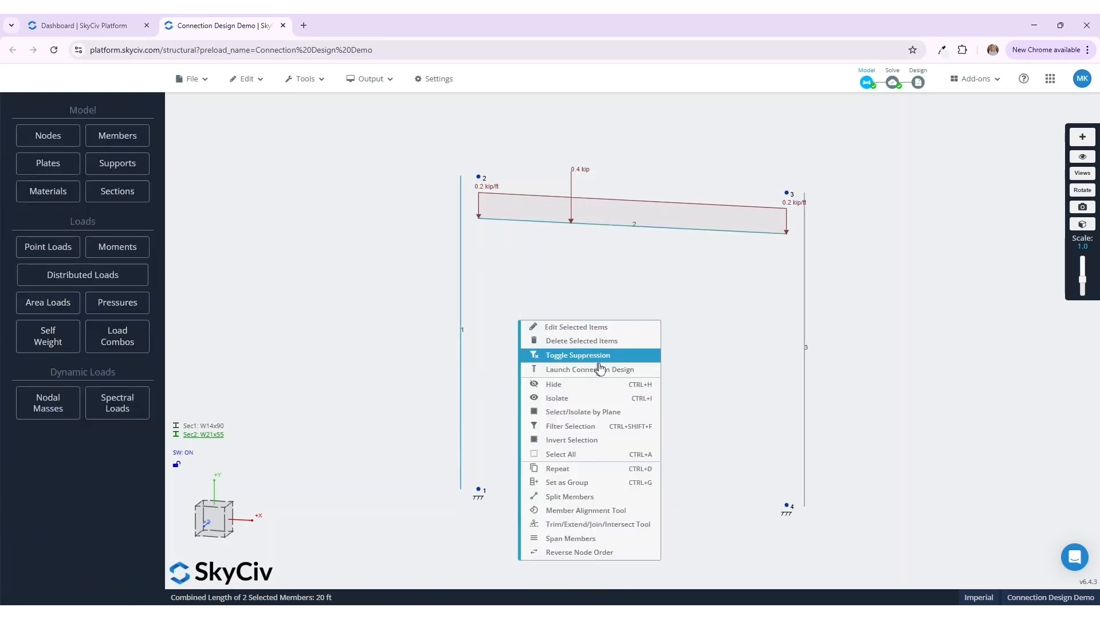
{"action": "left_click", "coordinate": [638, 370]}
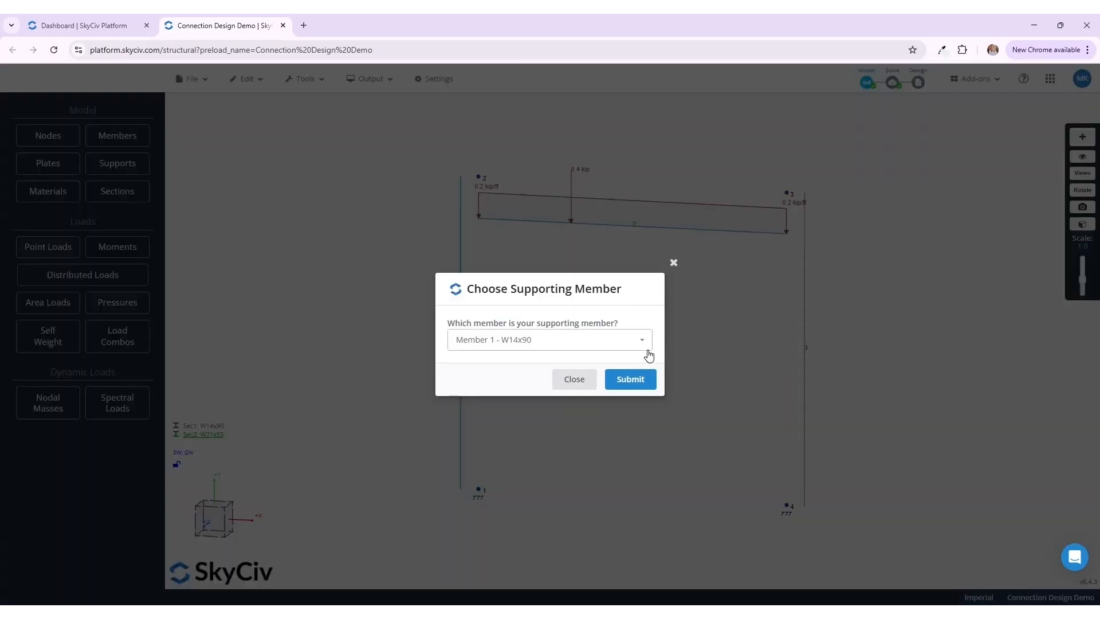
- Submit Member 1 - W14x90 as the supporting member of the connection
{"action": "left_click", "coordinate": [649, 350]}
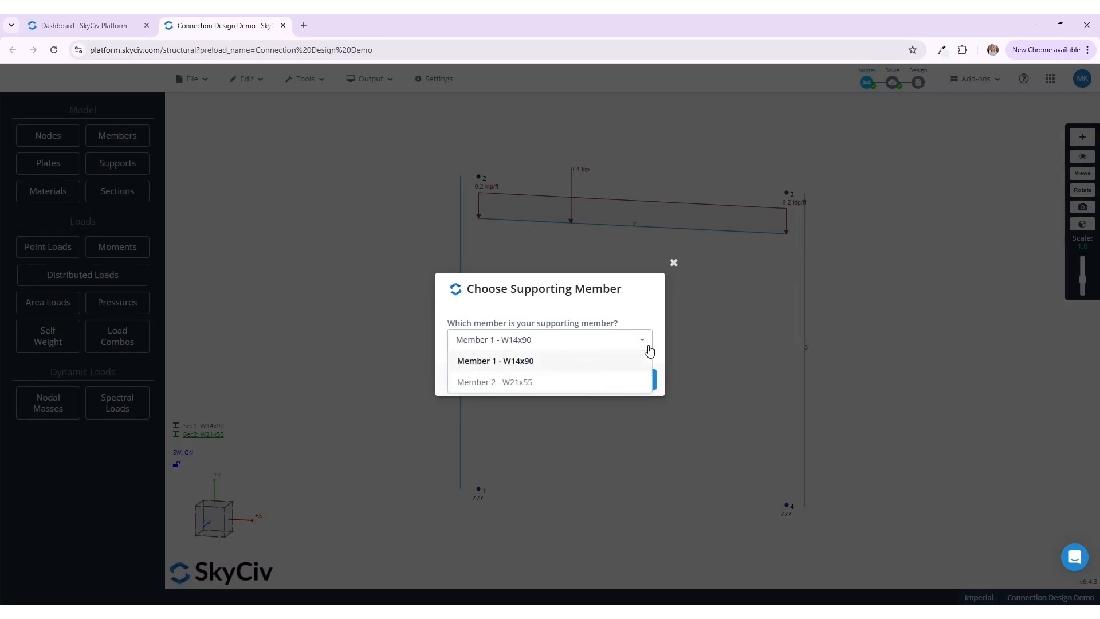
{"action": "left_click", "coordinate": [649, 350]}
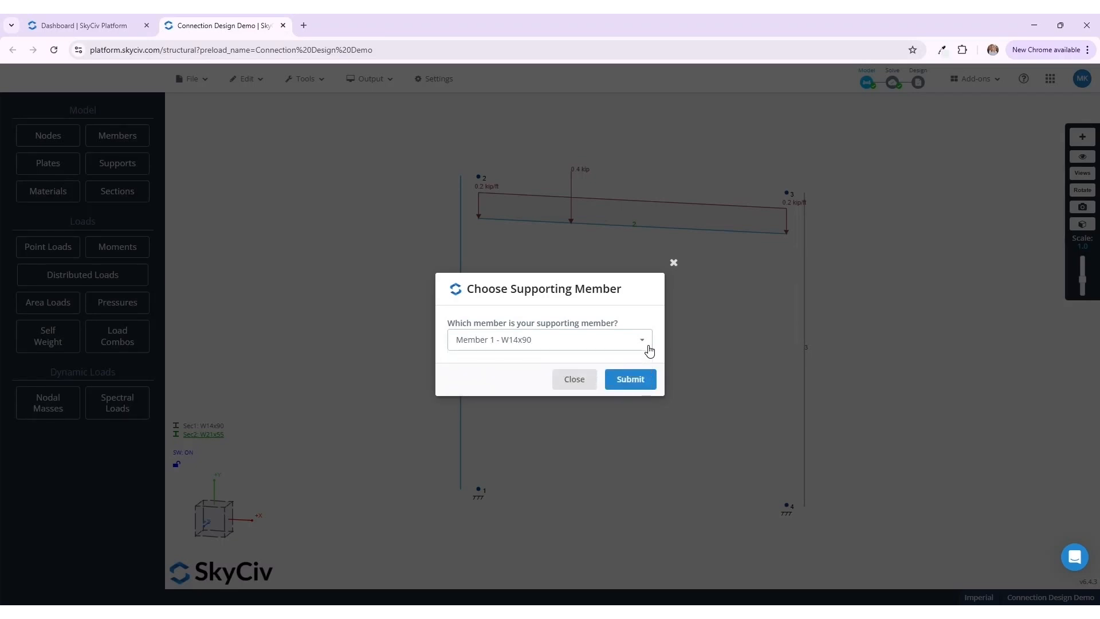
{"action": "left_click", "coordinate": [639, 379]}
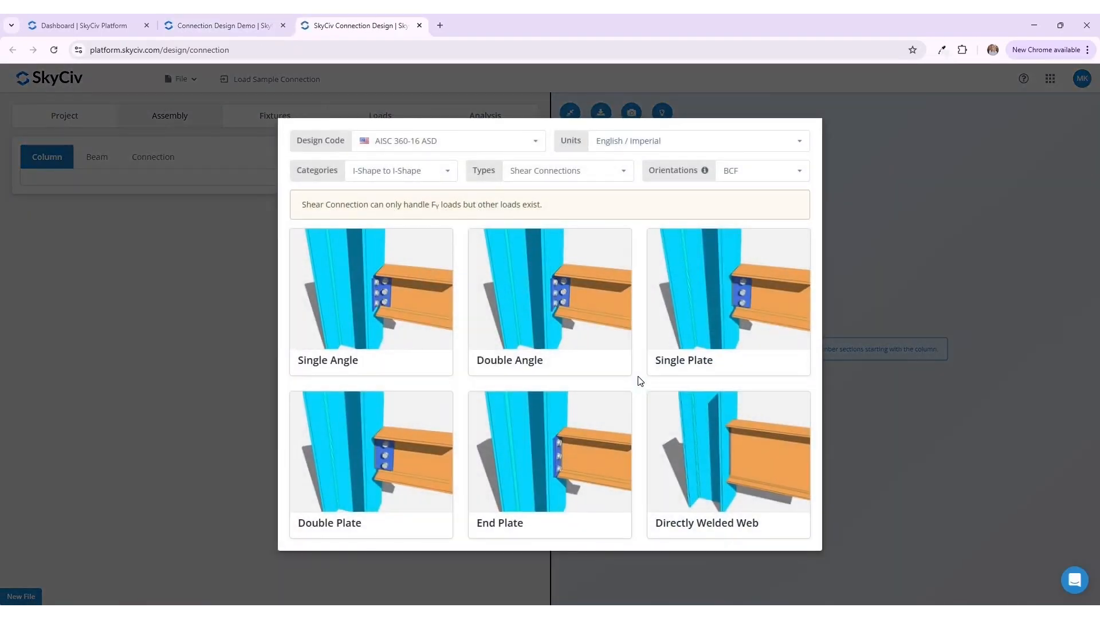
- Choose the Flange Plate configuration among the Moment Connections and start it from scratch
{"action": "left_click", "coordinate": [606, 182]}
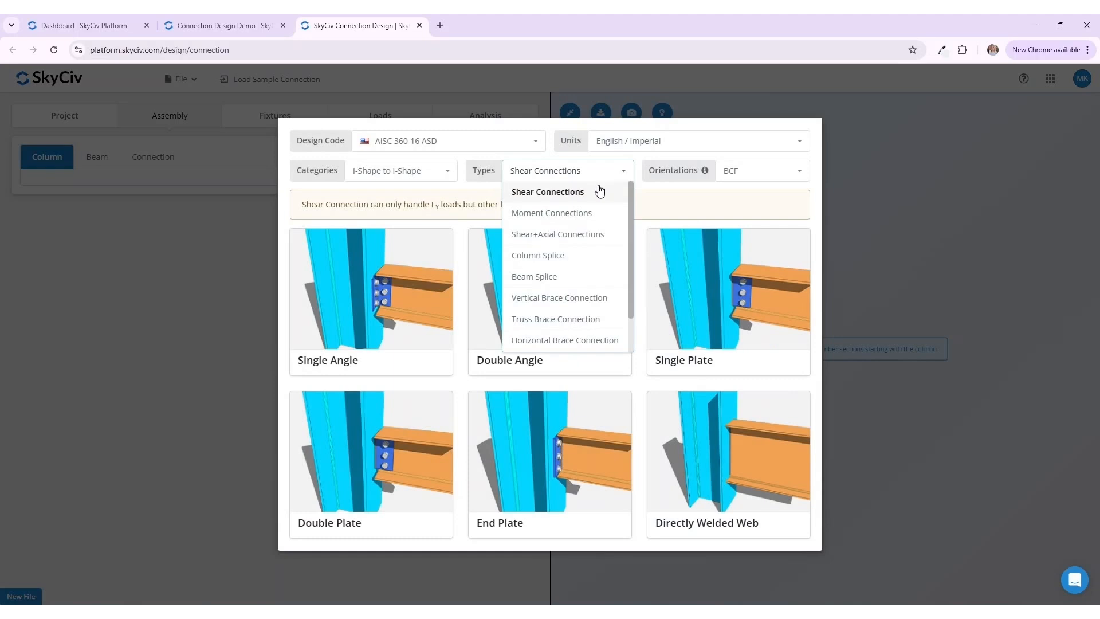
{"action": "left_click", "coordinate": [587, 213]}
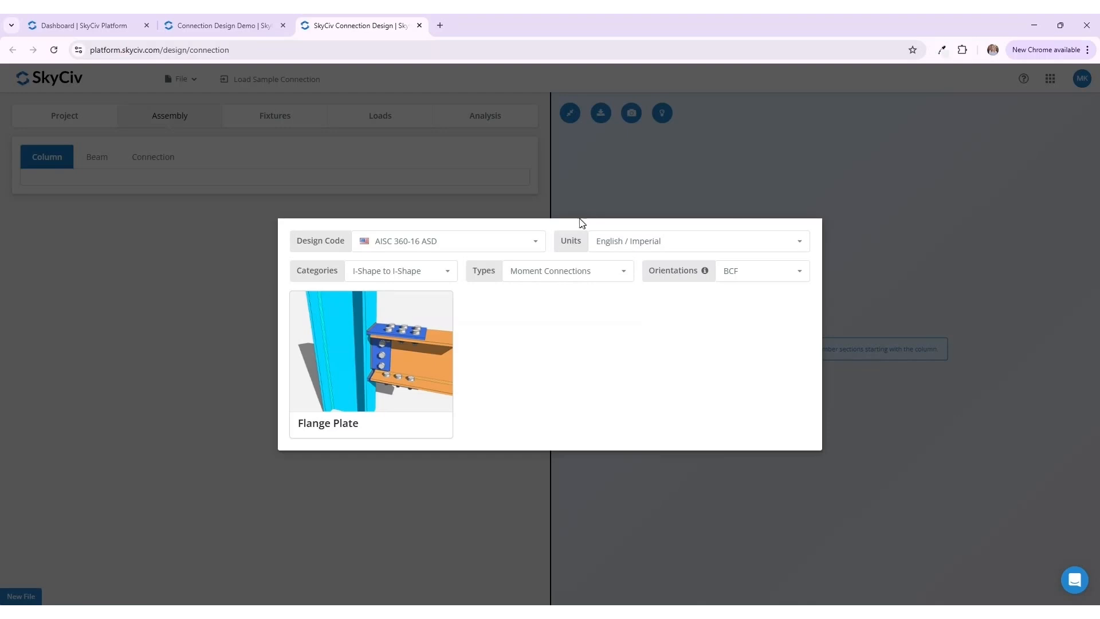
{"action": "left_click", "coordinate": [413, 343]}
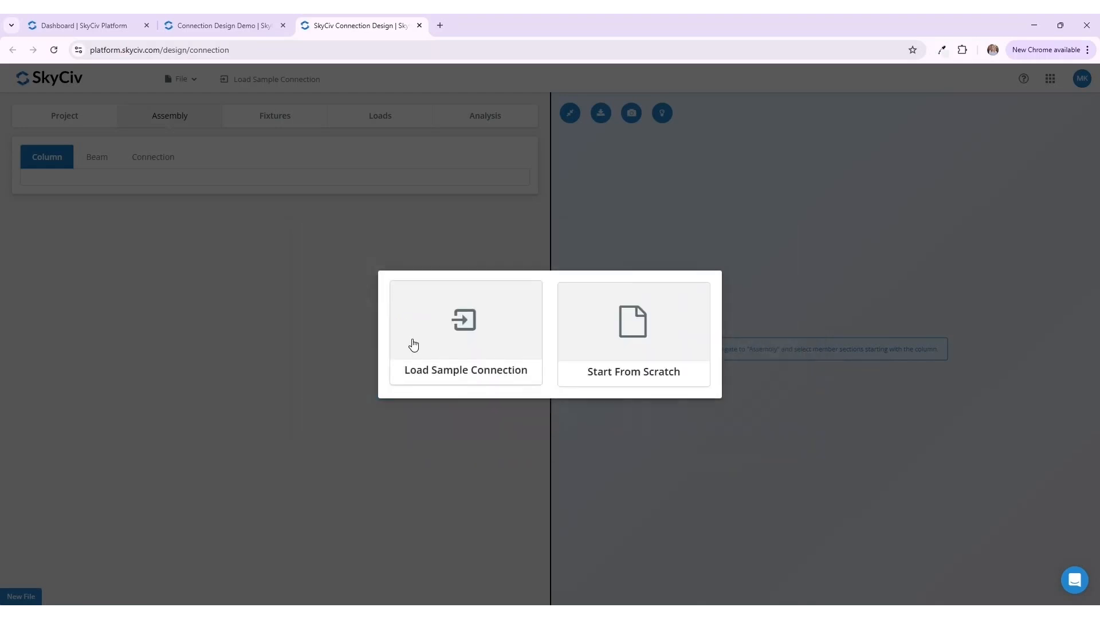
{"action": "left_click", "coordinate": [663, 358]}
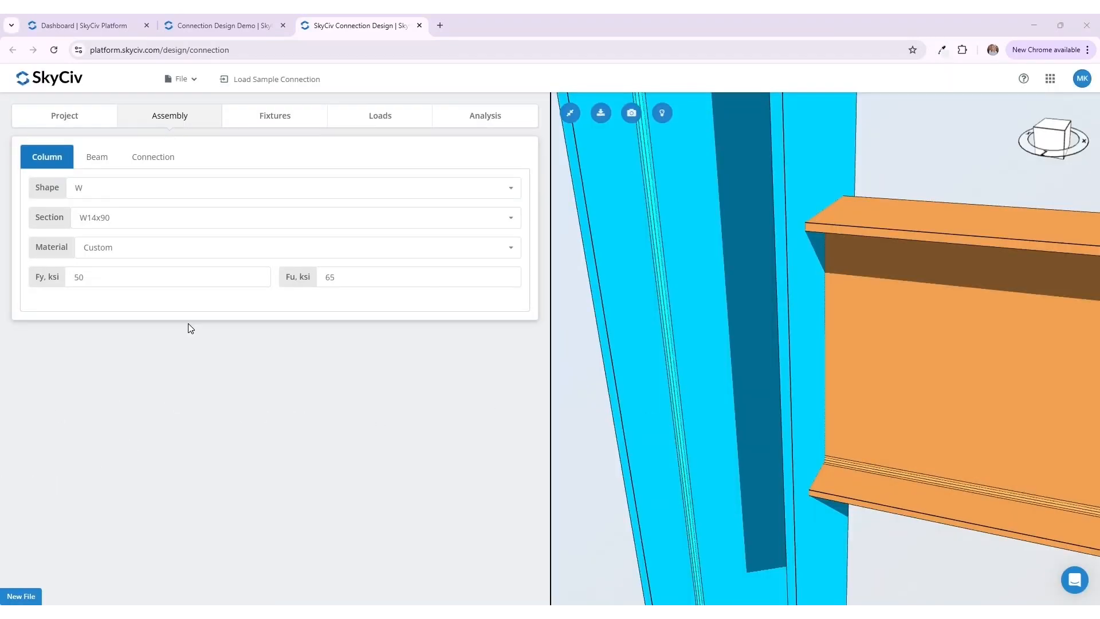
- Set the W21x55 beam's clearance to 0.5 in
{"action": "left_click", "coordinate": [102, 156]}
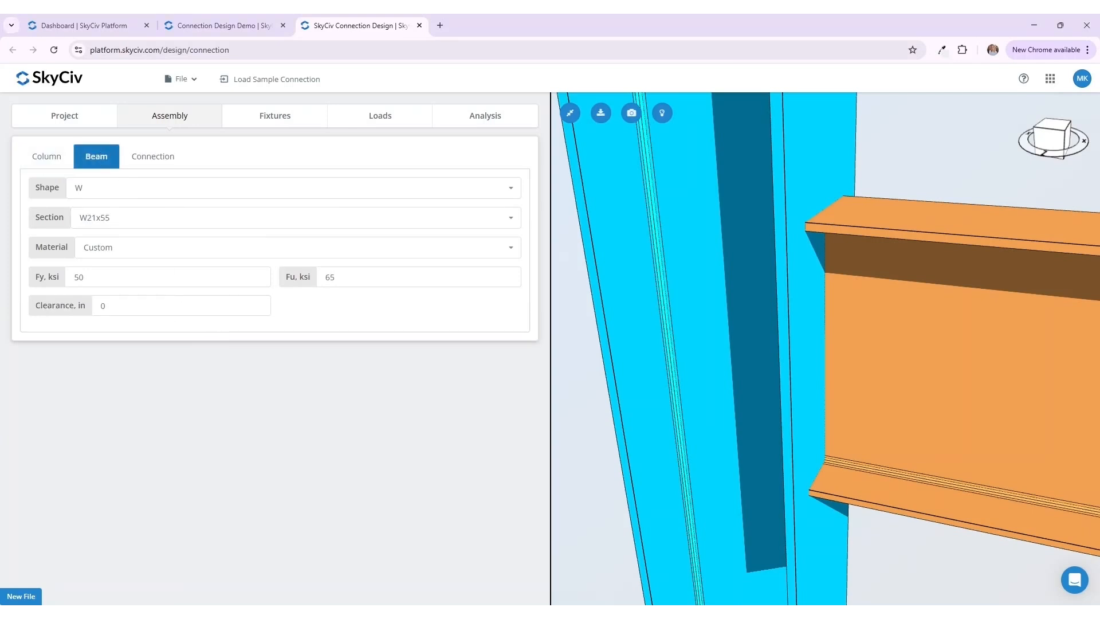
{"action": "left_click", "coordinate": [107, 305]}
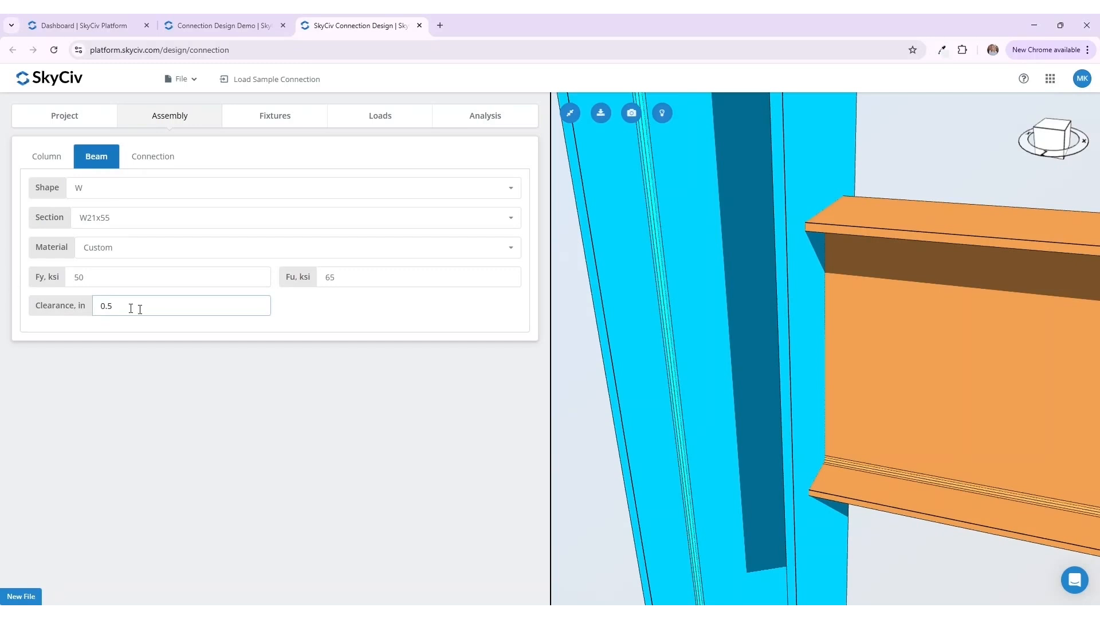
{"action": "type", "text": ".5"}
- Go through the connection's plates, fixtures and loads, and run the design checks
{"action": "left_click", "coordinate": [153, 156]}
{"action": "left_click", "coordinate": [261, 117]}
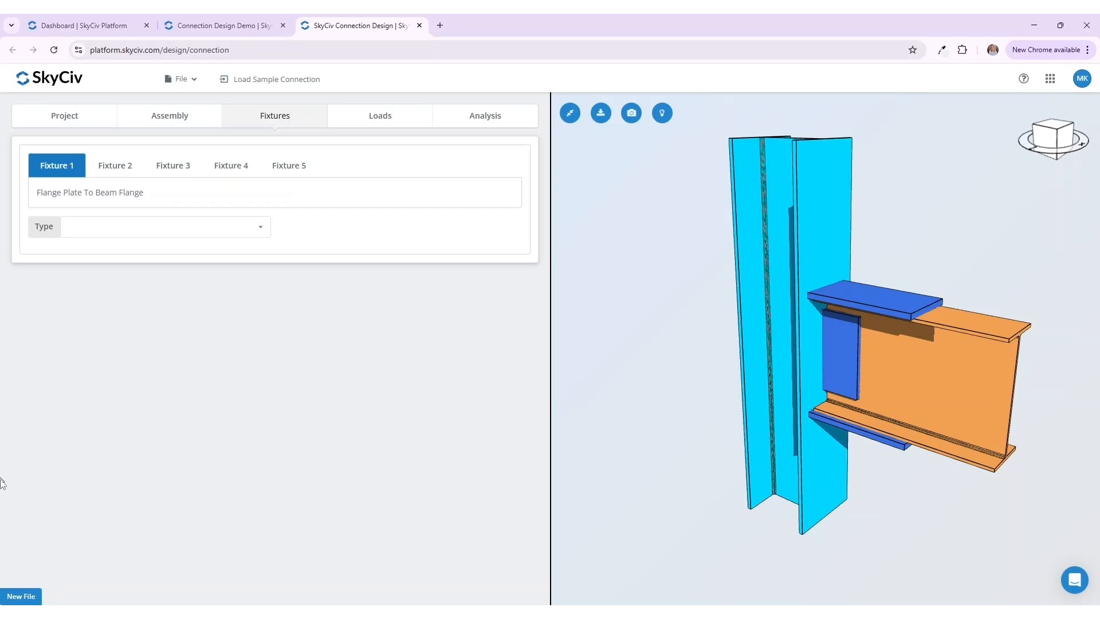
{"action": "left_click", "coordinate": [375, 129]}
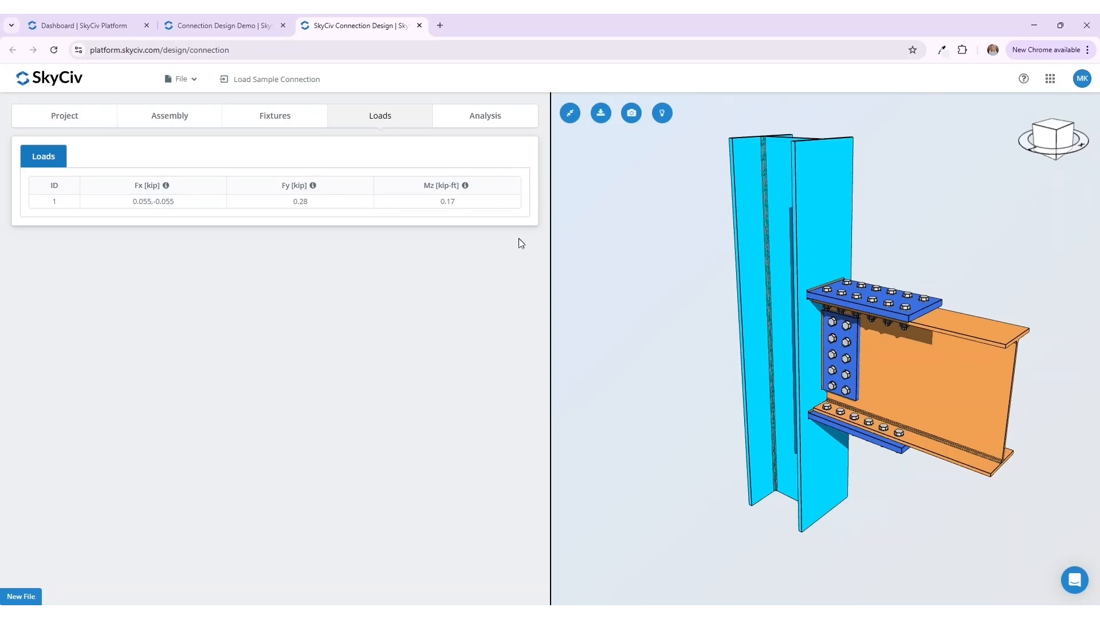
{"action": "left_click", "coordinate": [484, 121]}
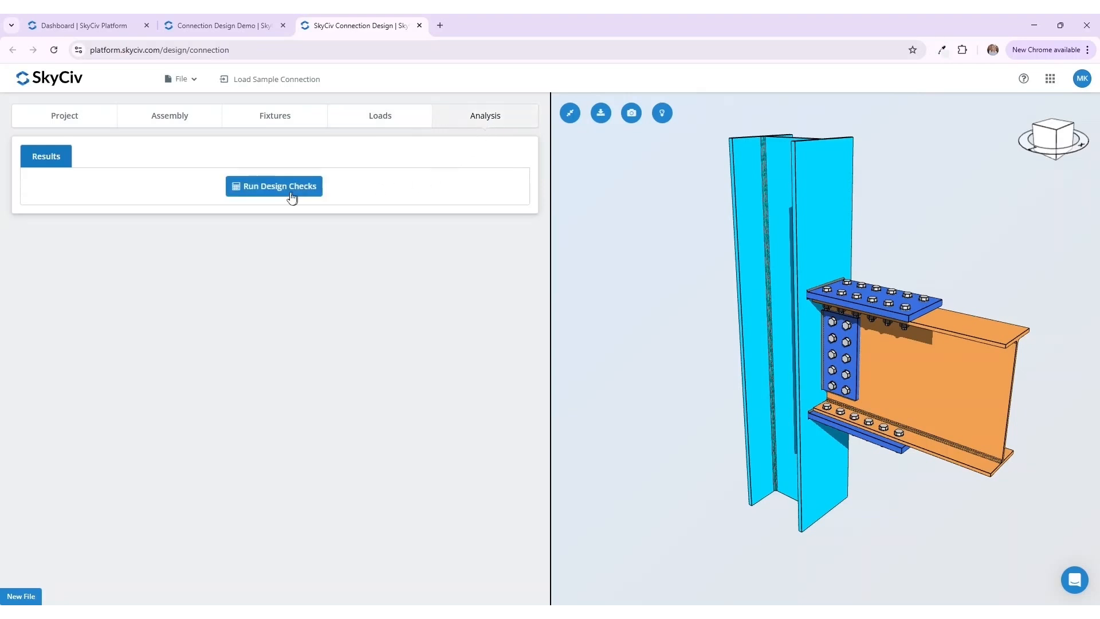
{"action": "left_click", "coordinate": [290, 194]}
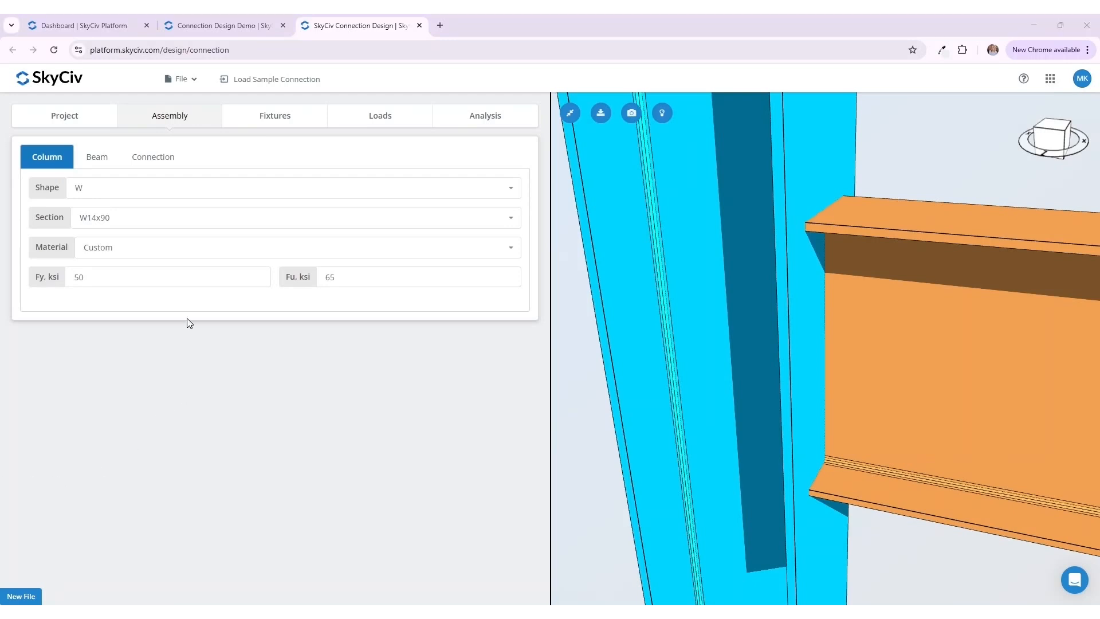
- Set the beam's clearance from the column to 0.5 in
{"action": "left_click", "coordinate": [103, 157]}
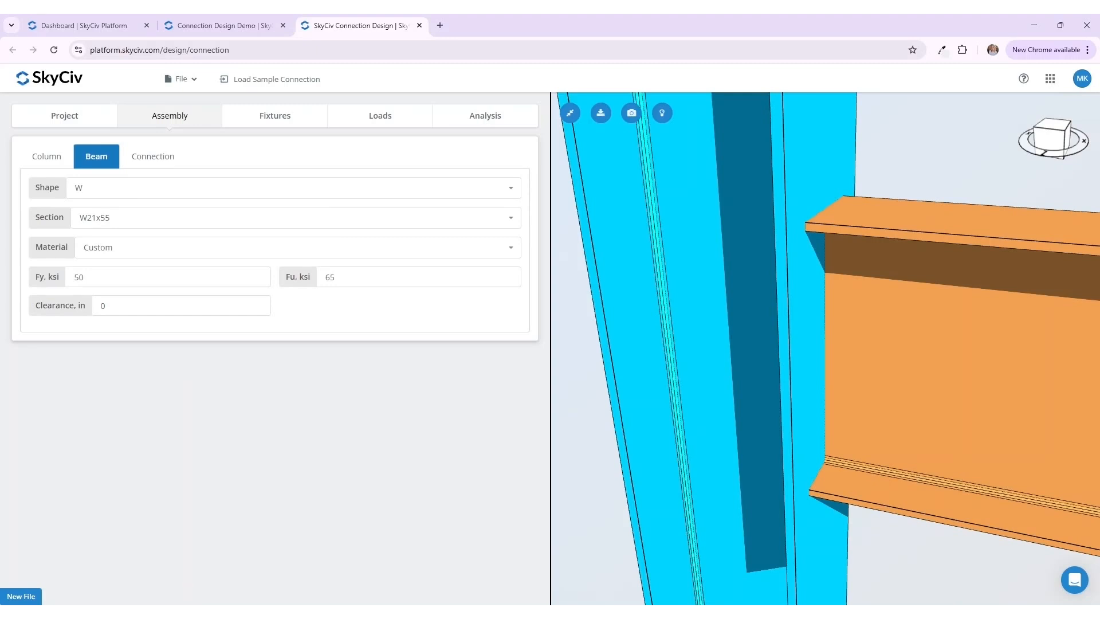
{"action": "left_click", "coordinate": [107, 306]}
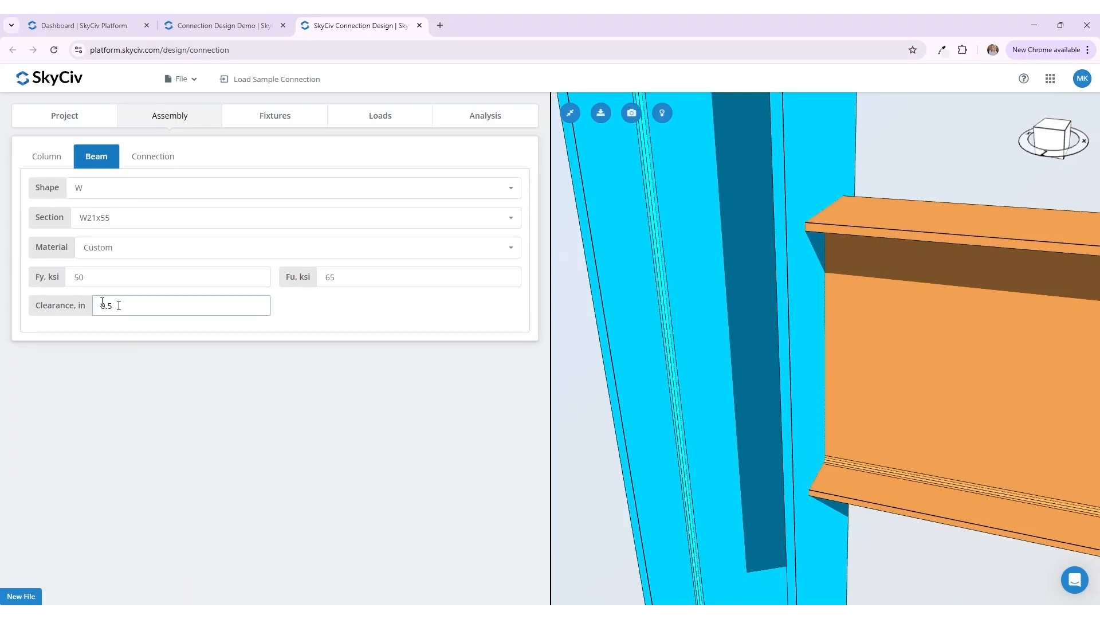
{"action": "key", "text": "Return"}
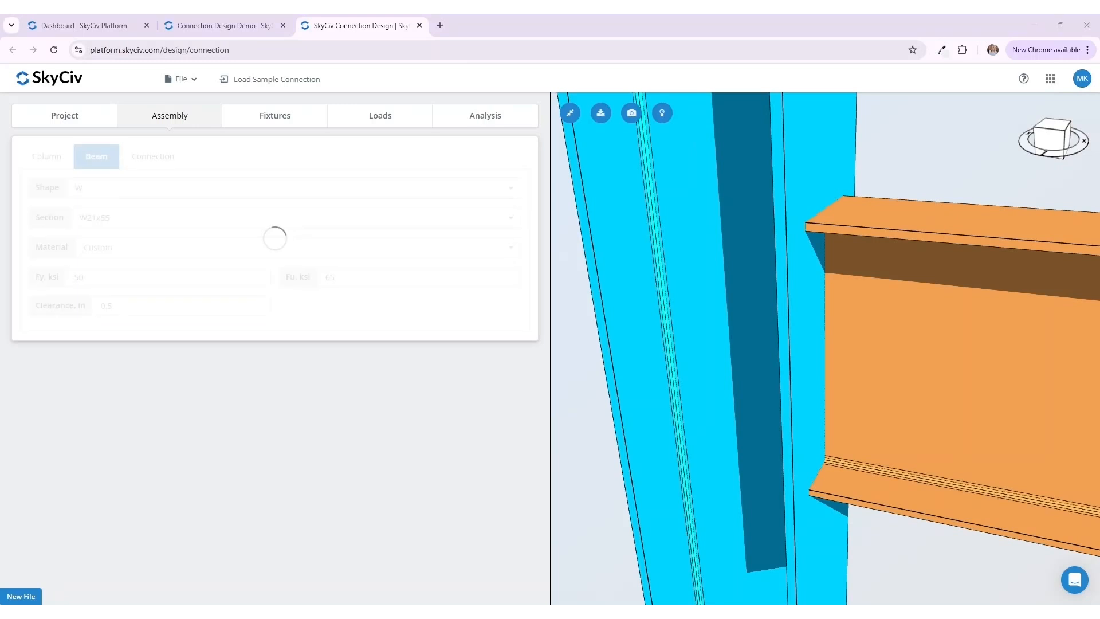
- Define the flange plate in A36 with b 19.5 in, h 10 in and thickness 1 in
{"action": "left_click", "coordinate": [154, 154]}
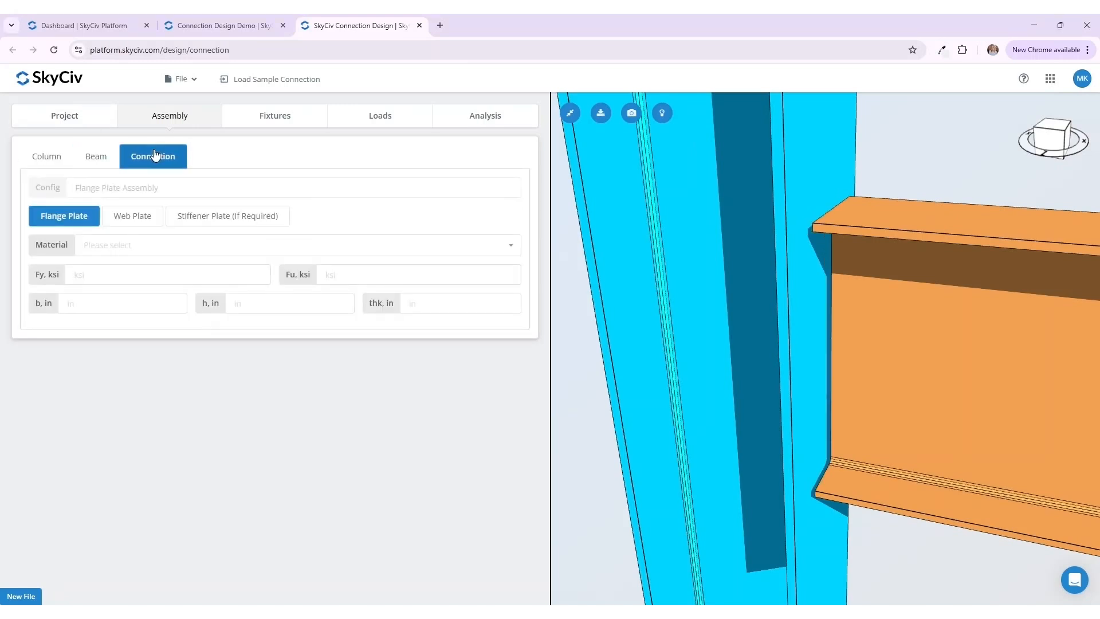
{"action": "left_click", "coordinate": [222, 251]}
{"action": "left_click", "coordinate": [219, 267]}
{"action": "left_click", "coordinate": [122, 303]}
{"action": "type", "text": "19.5"}
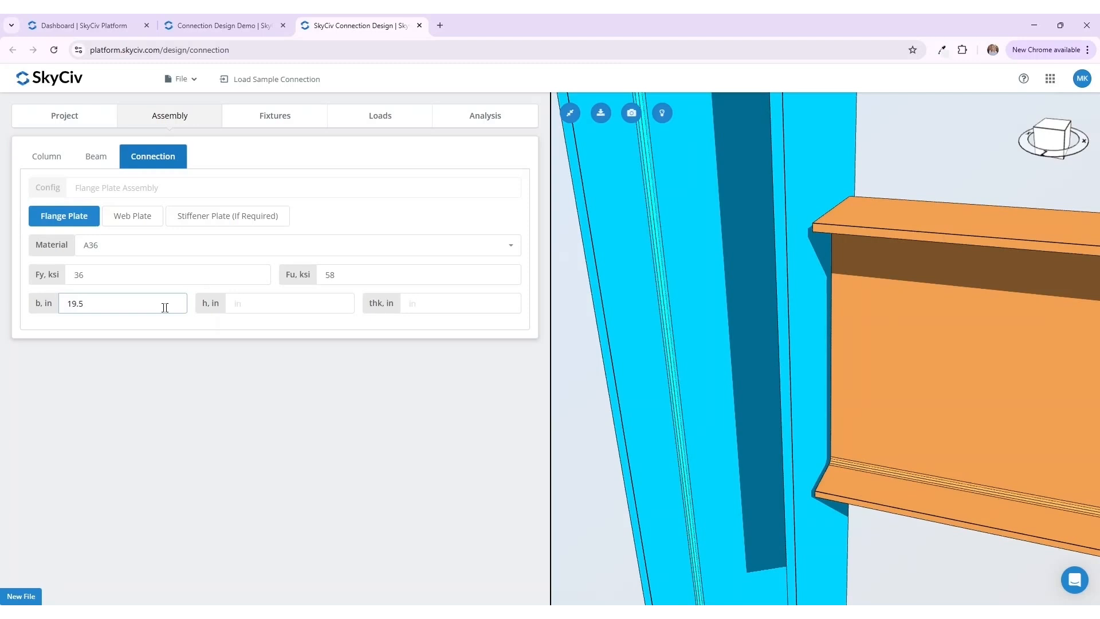
{"action": "left_click", "coordinate": [230, 304]}
{"action": "left_click", "coordinate": [408, 304]}
{"action": "left_click", "coordinate": [379, 404]}
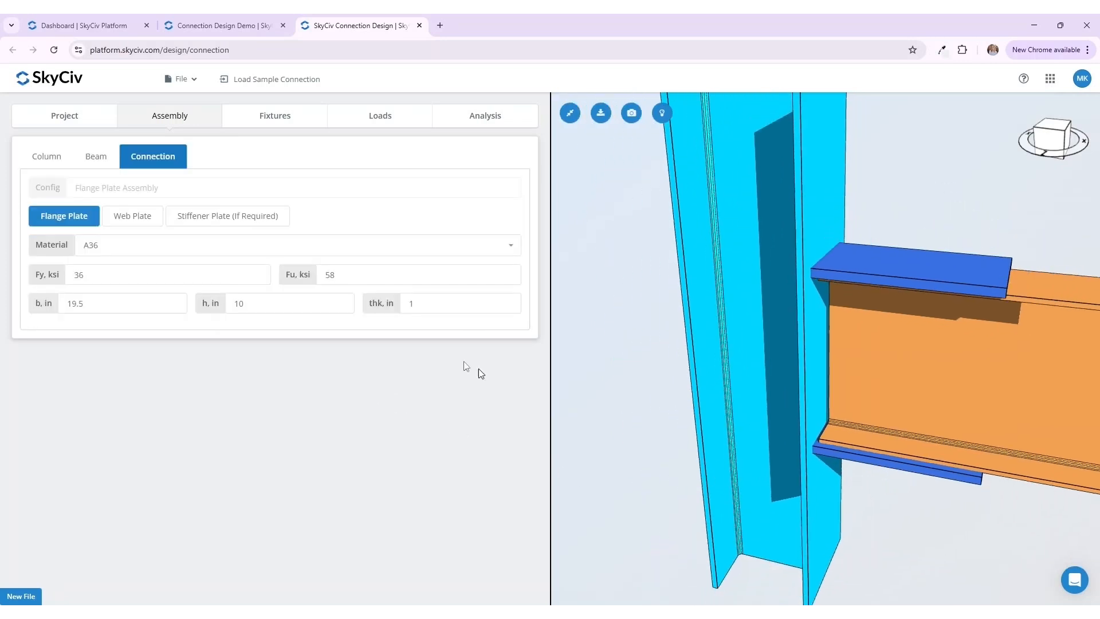
- Define the web plate in A36 with b 7.5 in, h 15 in and thickness 0.75 in
{"action": "left_click", "coordinate": [146, 219]}
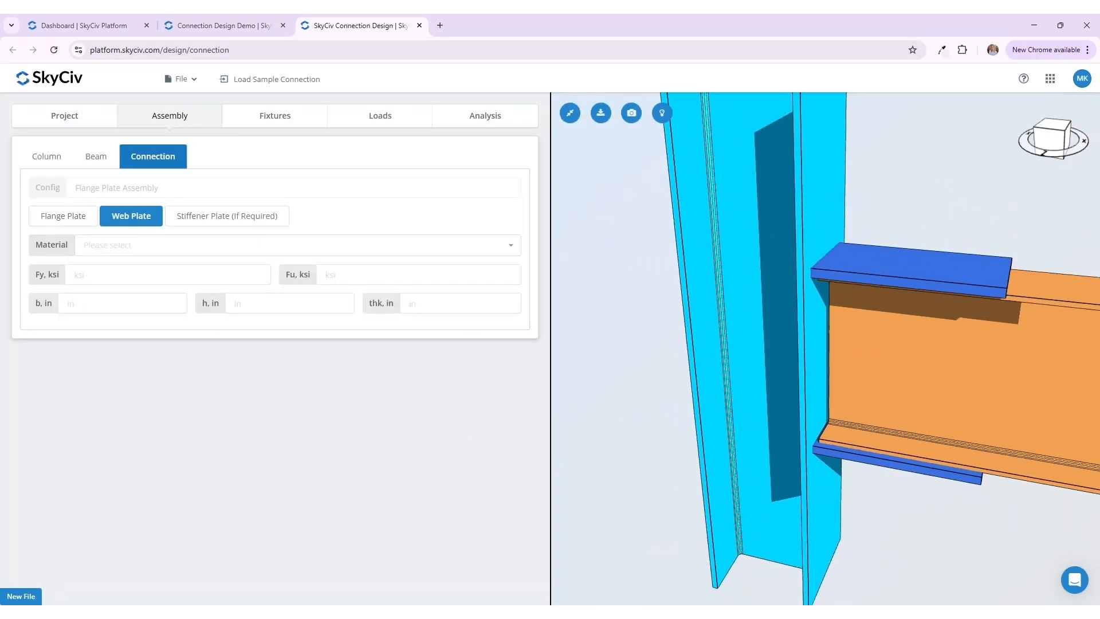
{"action": "left_click", "coordinate": [138, 245]}
{"action": "left_click", "coordinate": [135, 266]}
{"action": "left_click", "coordinate": [130, 302]}
{"action": "type", "text": "7.5"}
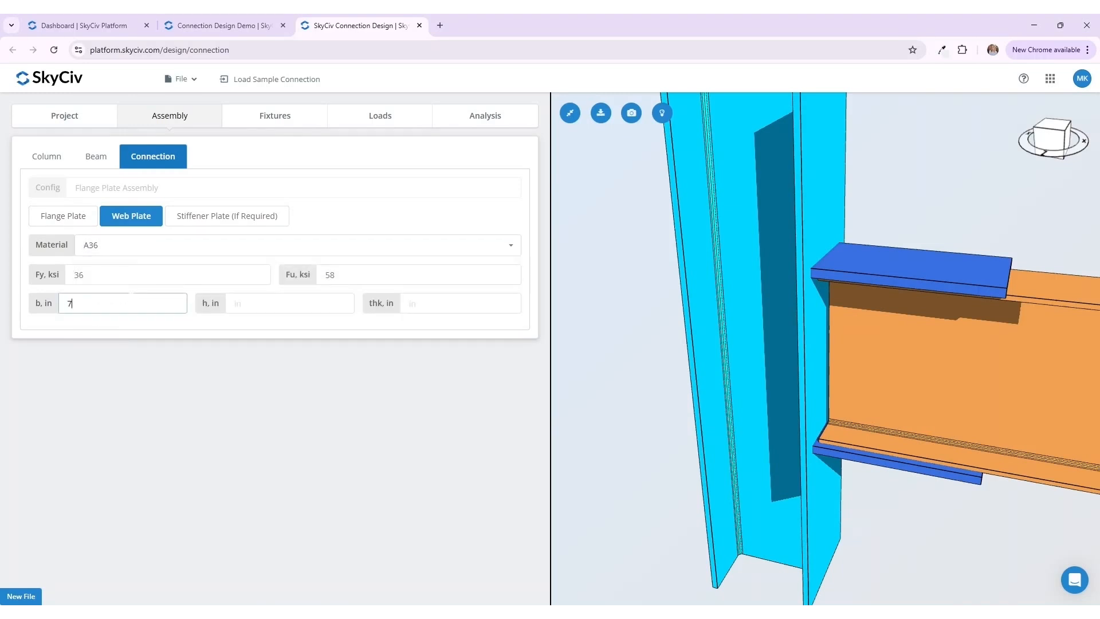
{"action": "left_click", "coordinate": [239, 303]}
{"action": "type", "text": "15"}
{"action": "left_click", "coordinate": [418, 309]}
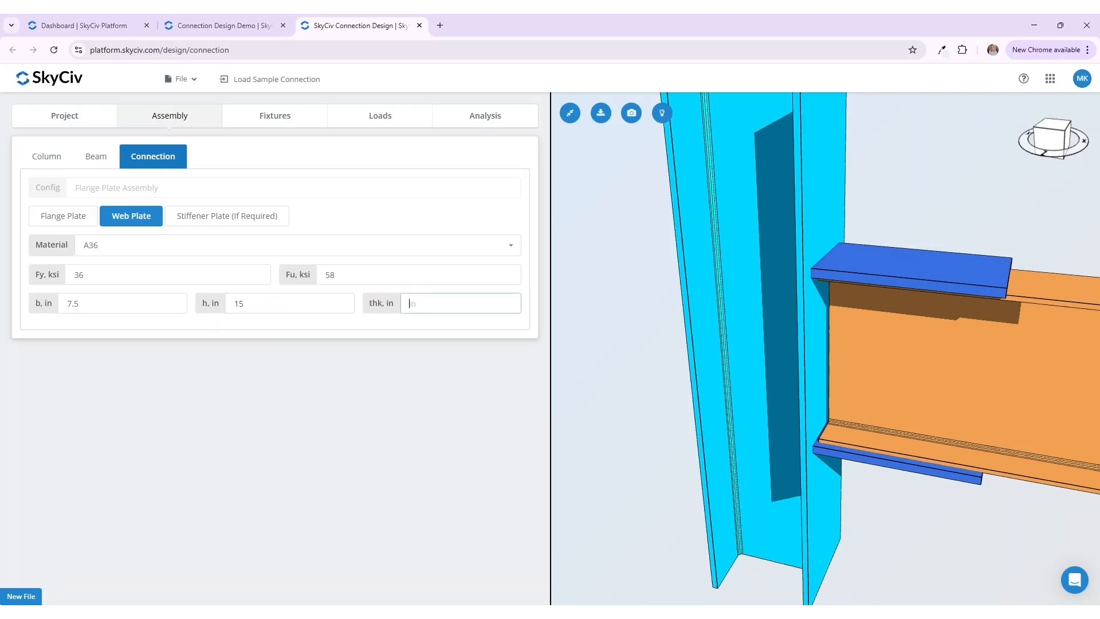
{"action": "left_click", "coordinate": [459, 407]}
{"action": "scroll", "coordinate": [783, 385], "scroll_direction": "down", "scroll_amount": 3}
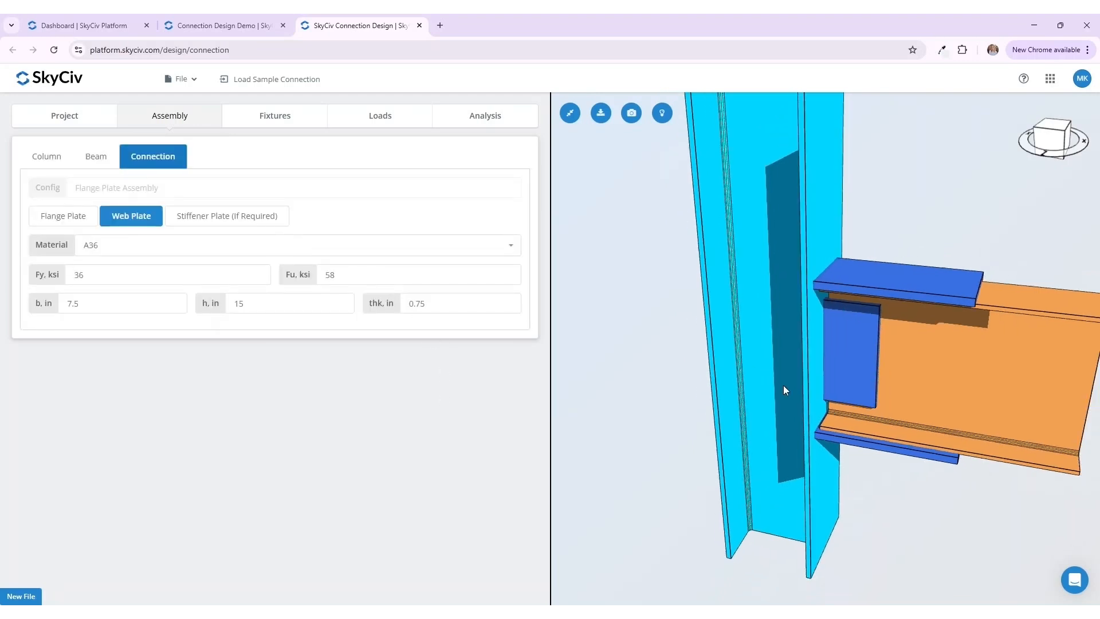
{"action": "scroll", "coordinate": [783, 386], "scroll_direction": "down", "scroll_amount": 3}
{"action": "left_click_drag", "start_coordinate": [891, 503], "coordinate": [870, 497]}
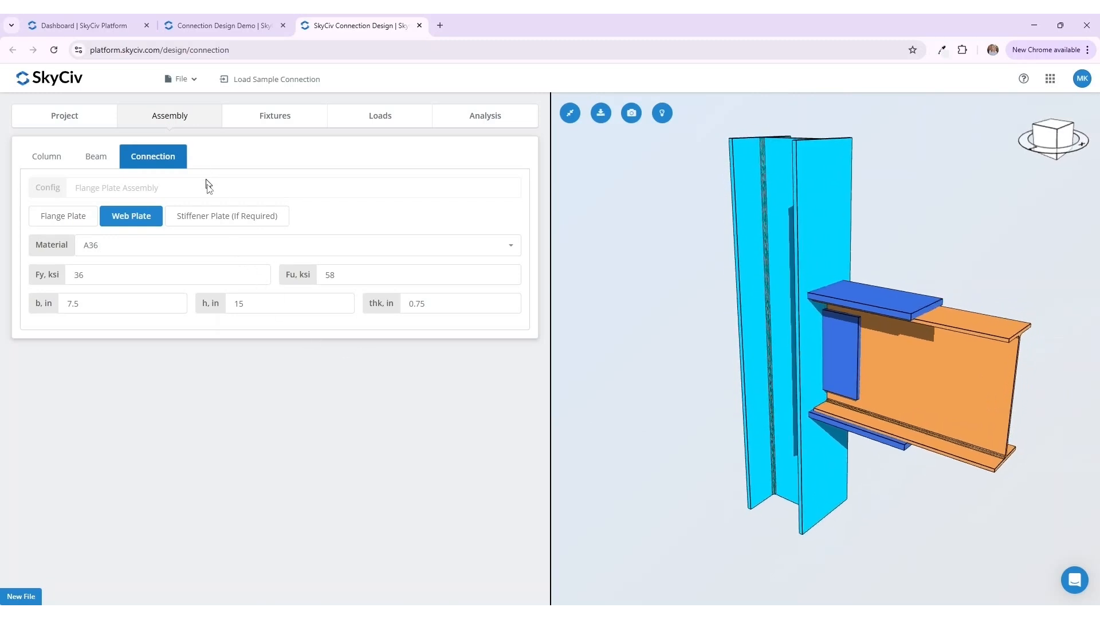
{"action": "left_click", "coordinate": [212, 216]}
{"action": "left_click", "coordinate": [135, 216]}
- Make the flange plate to beam flange fixture bolted, with STD bolt holes at the beam and OVS holes at the plate
{"action": "left_click", "coordinate": [260, 120]}
{"action": "left_click", "coordinate": [221, 229]}
{"action": "left_click", "coordinate": [214, 262]}
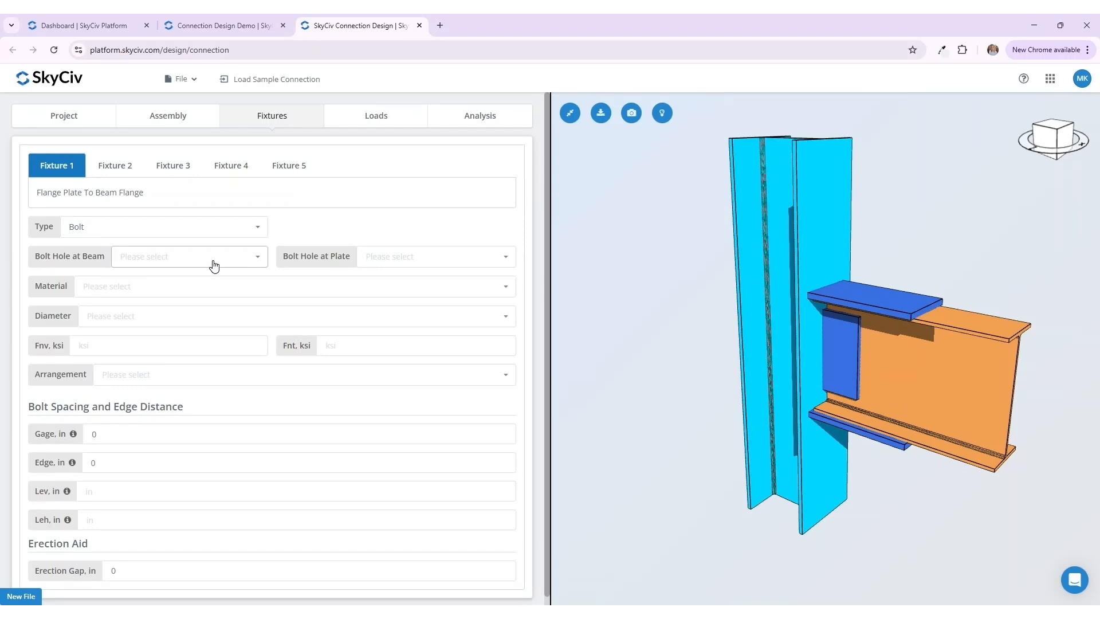
{"action": "left_click", "coordinate": [214, 258]}
{"action": "left_click", "coordinate": [210, 277]}
{"action": "left_click", "coordinate": [412, 257]}
{"action": "left_click", "coordinate": [424, 298]}
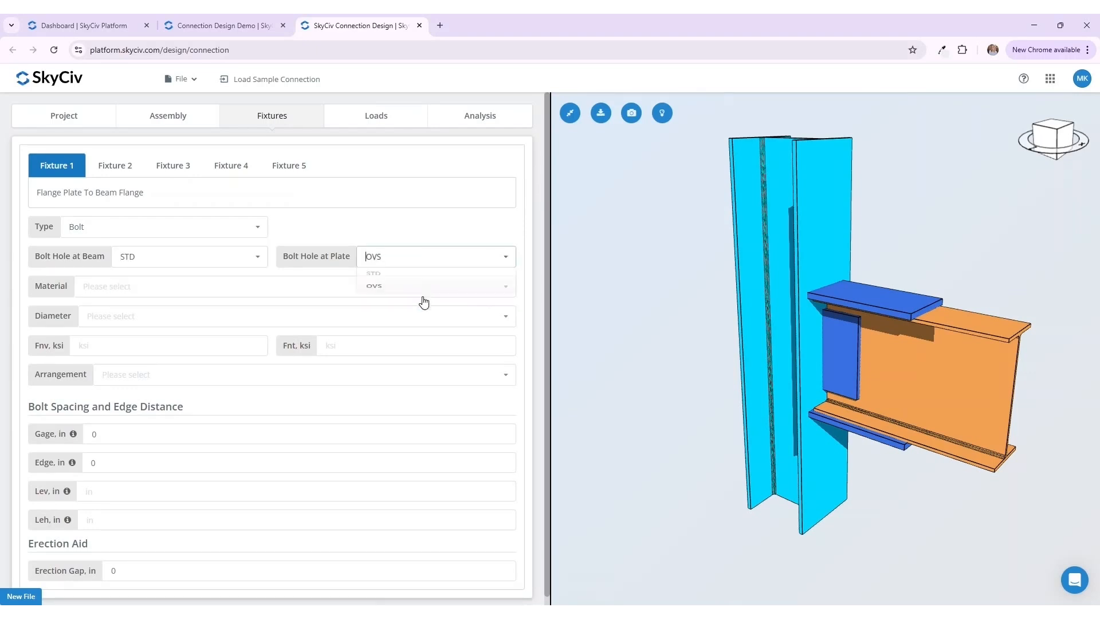
- Use 3/4 in A325-SC(A) bolts in a 2x6 arrangement for the flange plate to beam flange fixture
{"action": "left_click", "coordinate": [294, 287]}
{"action": "left_click", "coordinate": [273, 302]}
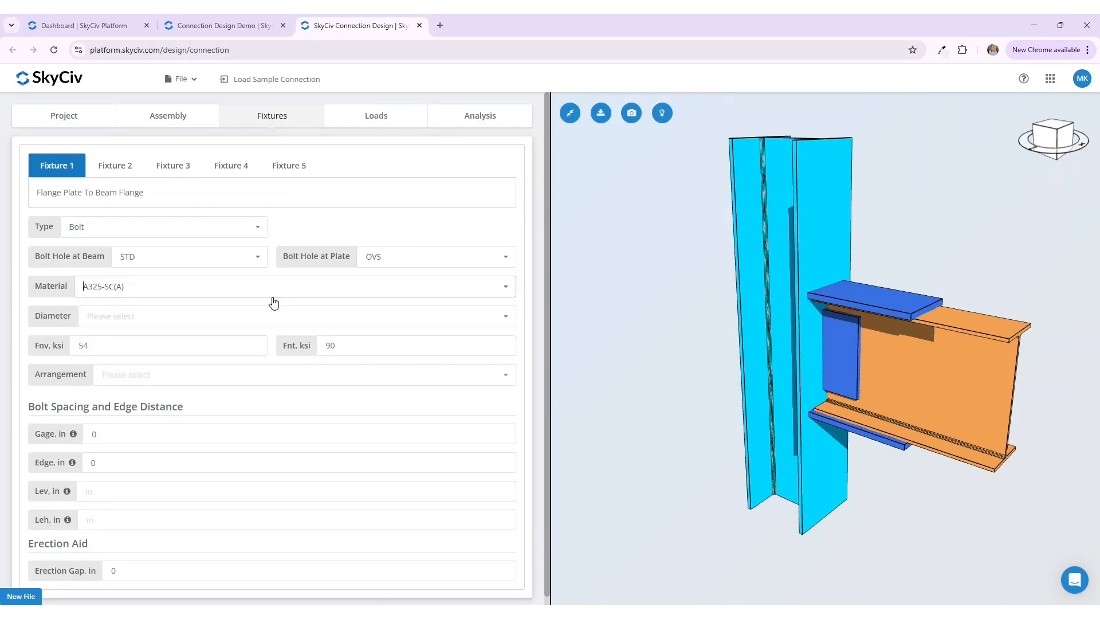
{"action": "left_click", "coordinate": [273, 315]}
{"action": "left_click", "coordinate": [252, 358]}
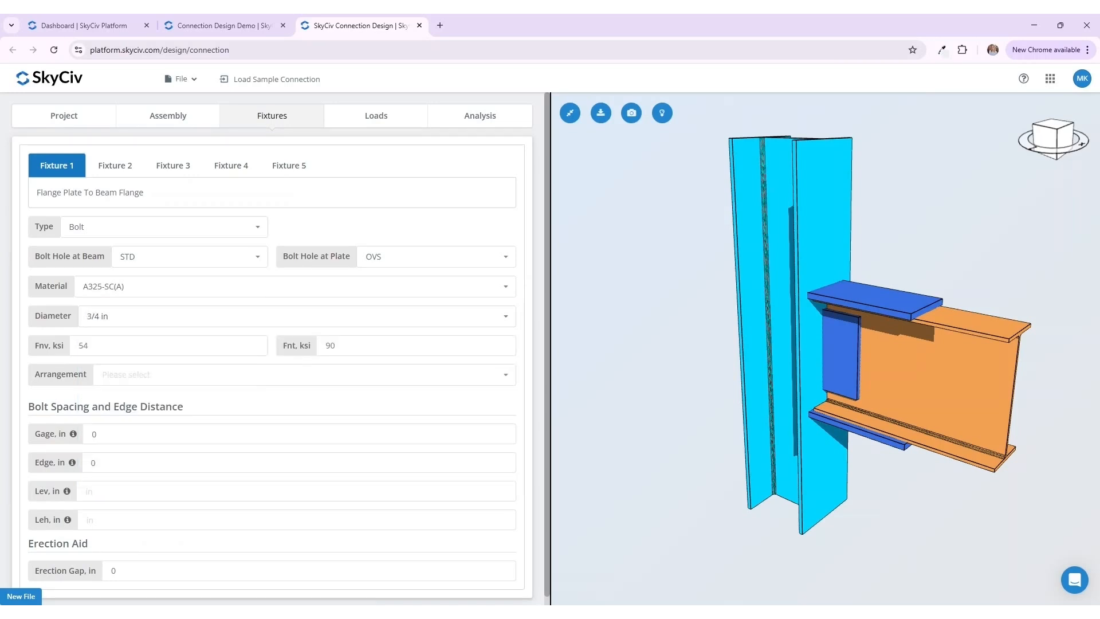
{"action": "left_click", "coordinate": [316, 375]}
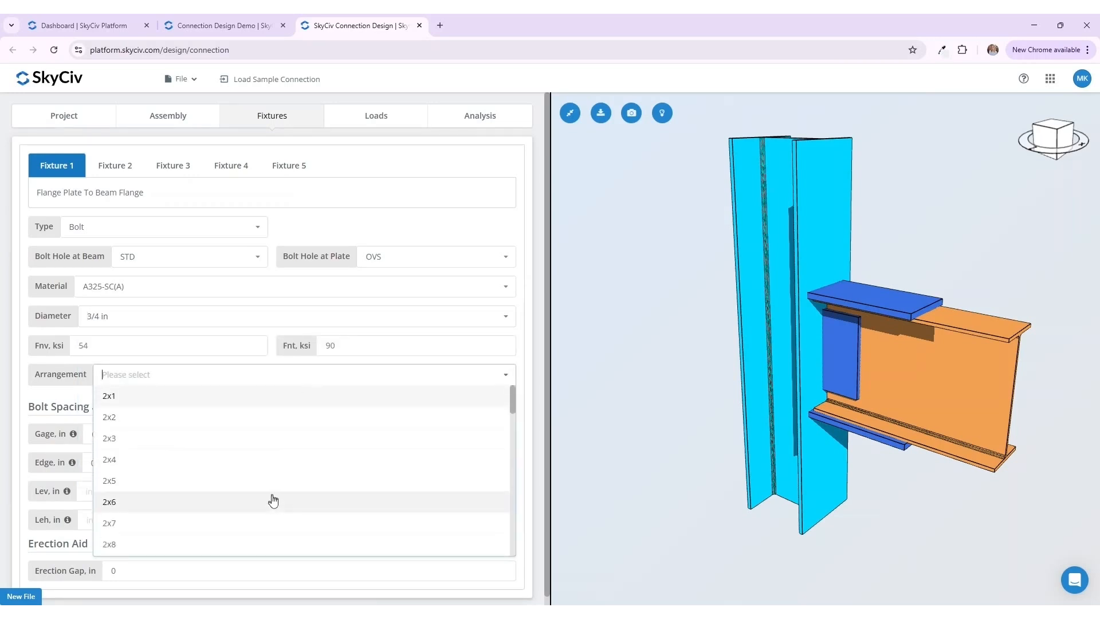
{"action": "left_click", "coordinate": [270, 484]}
- Set the flange bolts' gage to 5.5 in, column spacing to 3 in, edge distance to 2 in and erection gap to 0.25 in
{"action": "key", "text": "Tab"}
{"action": "type", "text": "5.5"}
{"action": "key", "text": "Tab"}
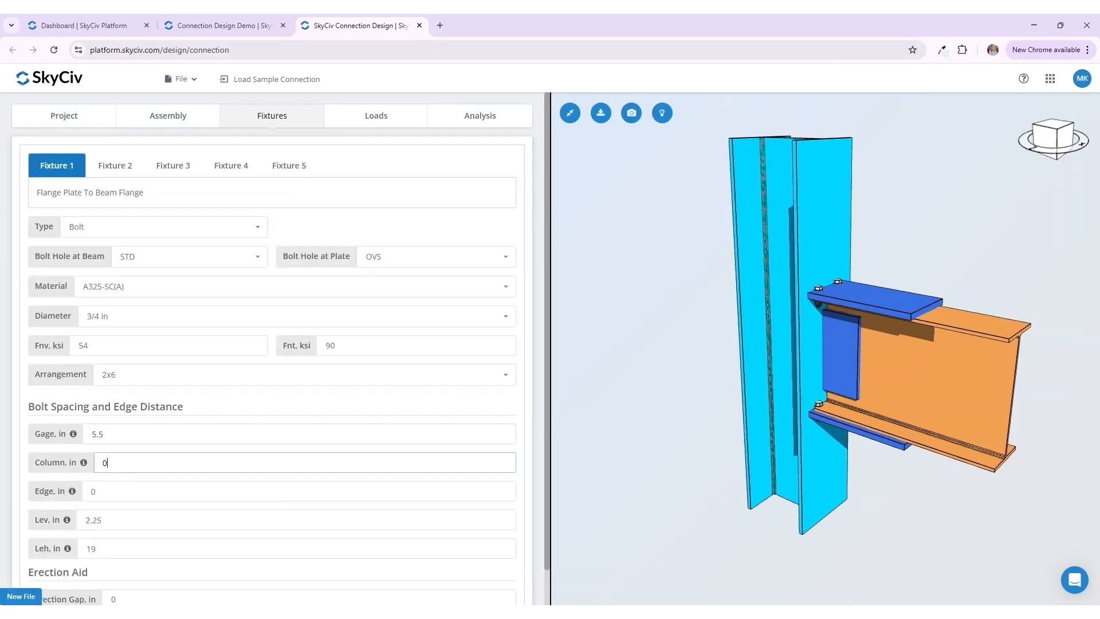
{"action": "key", "text": "Tab"}
{"action": "key", "text": "BackSpace"}
{"action": "type", "text": "2"}
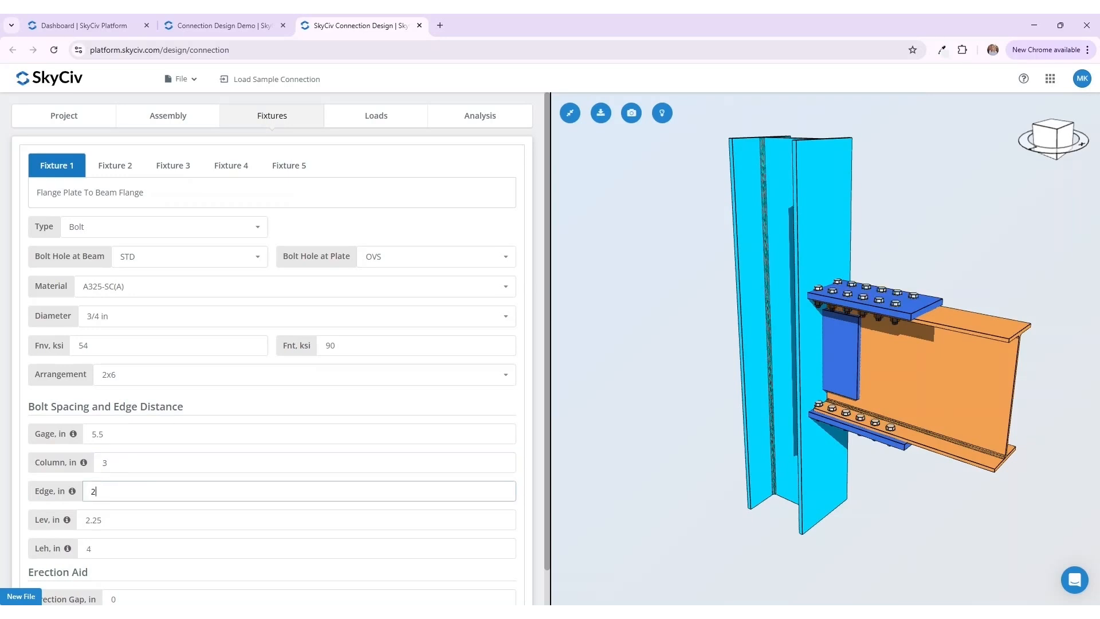
{"action": "key", "text": "Tab"}
{"action": "type", "text": ".2"}
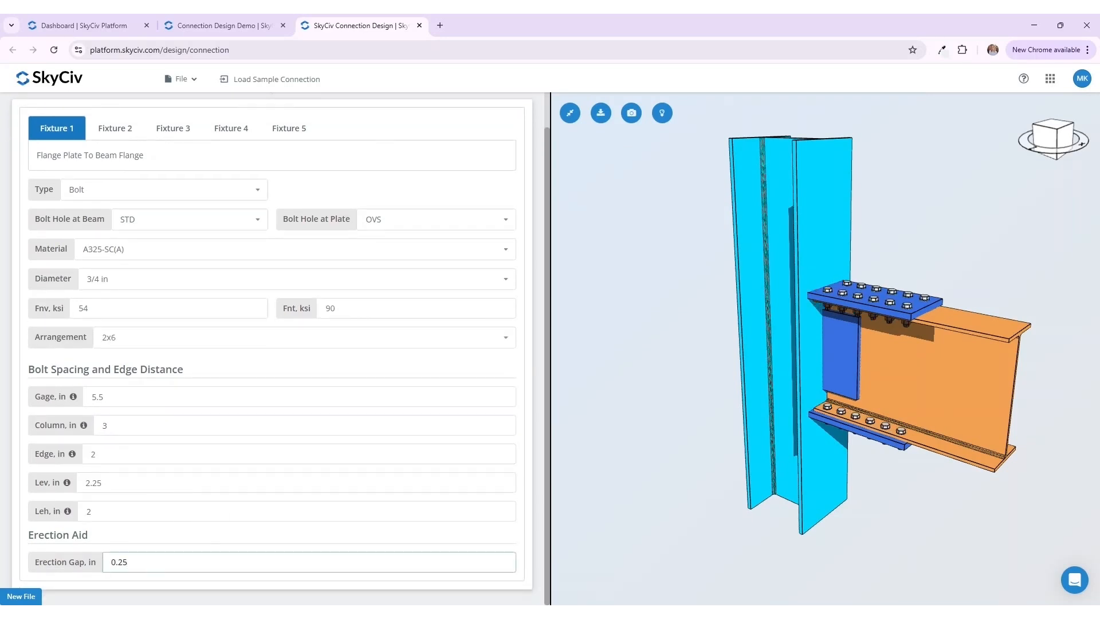
- Define the flange plate weld to the column as E70XX with a size of 0.3125 in
{"action": "scroll", "coordinate": [115, 170], "scroll_direction": "up", "scroll_amount": 1}
{"action": "left_click", "coordinate": [115, 171]}
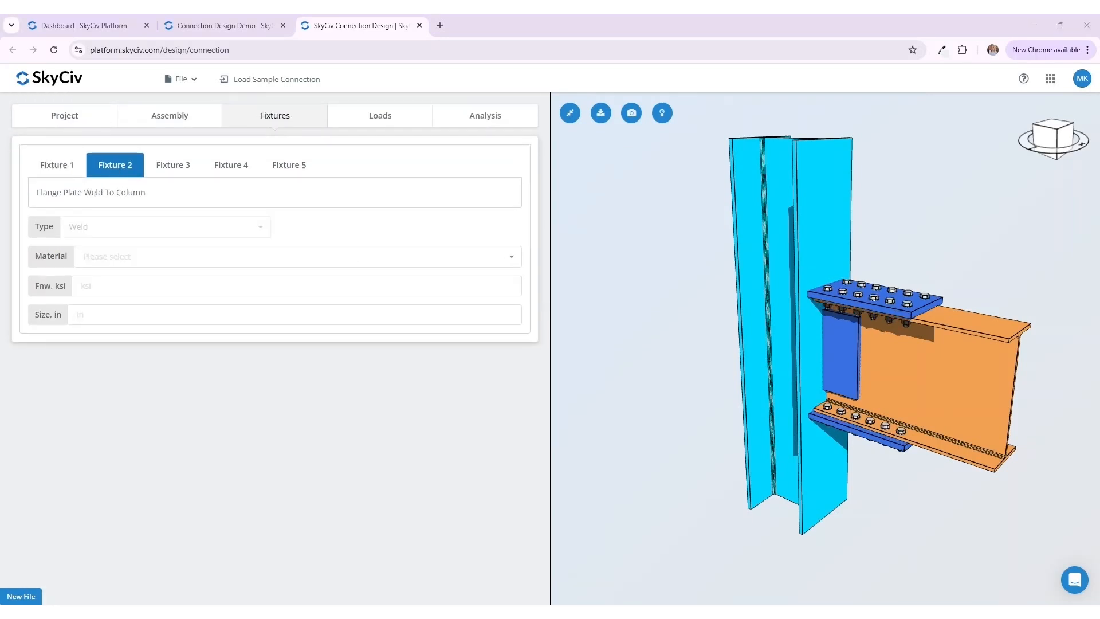
{"action": "left_click", "coordinate": [243, 256]}
{"action": "left_click", "coordinate": [228, 307]}
{"action": "left_click", "coordinate": [228, 314]}
{"action": "type", "text": "0.3125"}
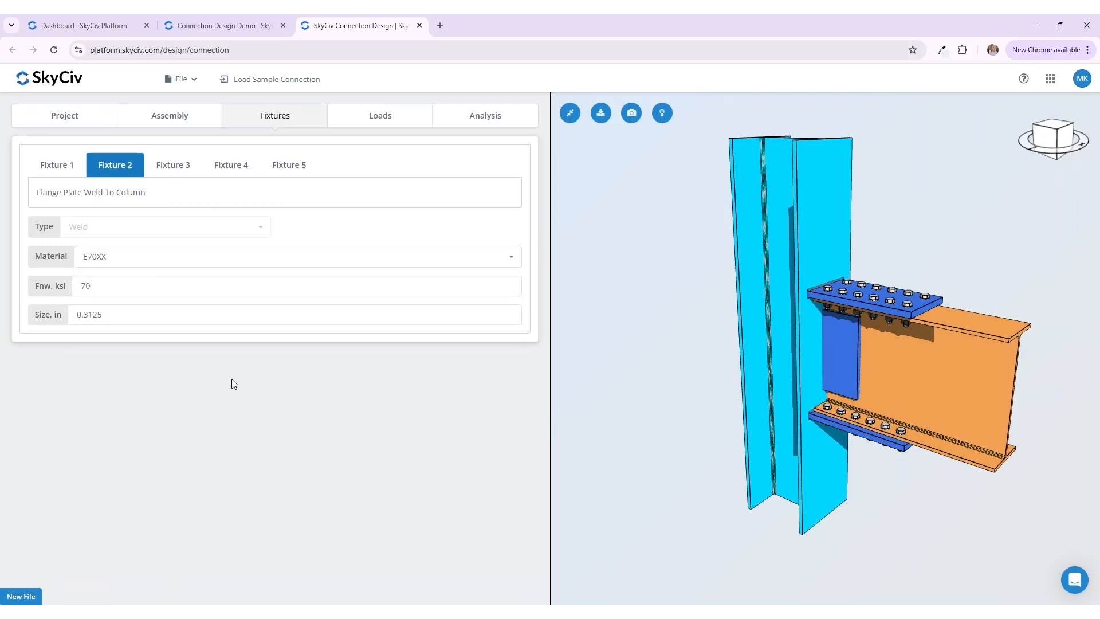
- Make the web plate to beam web fixture bolted, with STD bolt holes at the beam and HSSL holes at the plate
{"action": "left_click", "coordinate": [174, 167]}
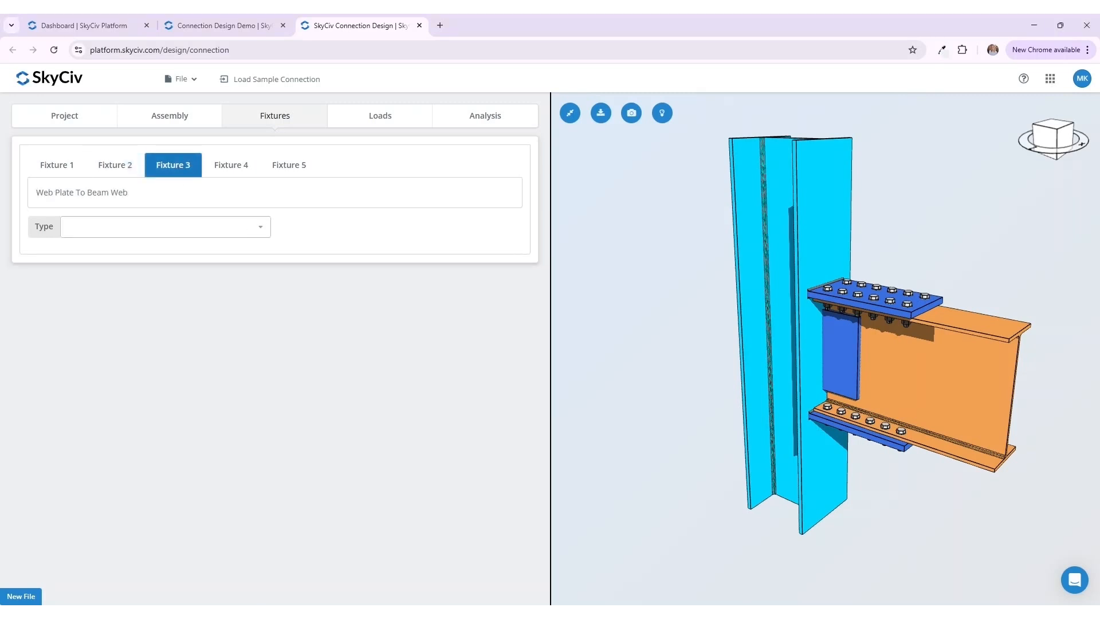
{"action": "left_click", "coordinate": [262, 228]}
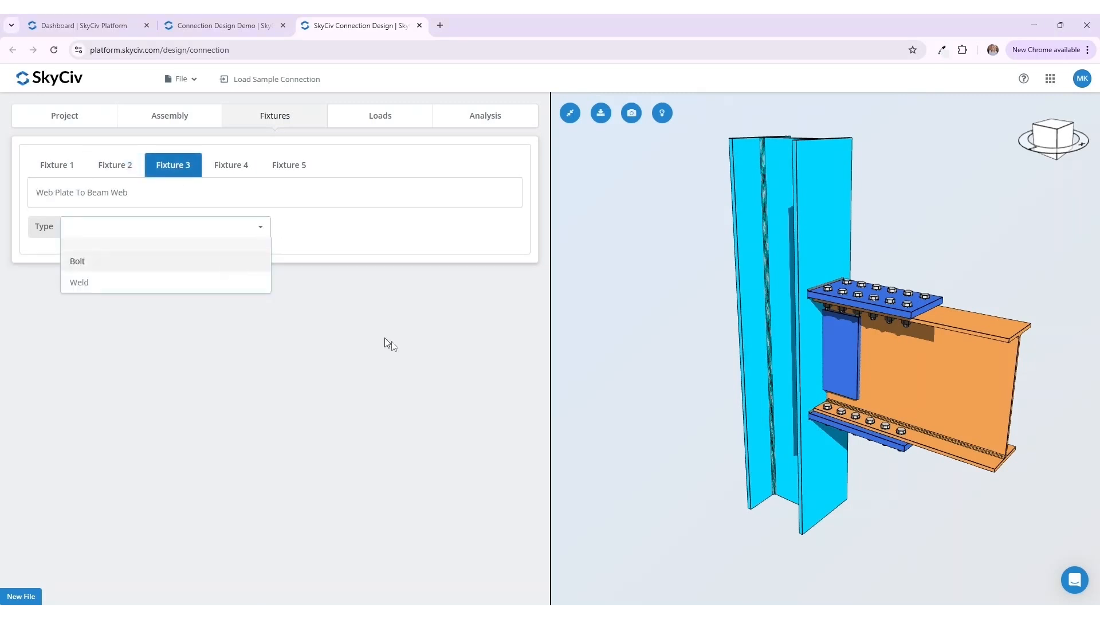
{"action": "left_click", "coordinate": [81, 261]}
{"action": "left_click", "coordinate": [223, 280]}
{"action": "left_click", "coordinate": [435, 256]}
{"action": "left_click", "coordinate": [396, 293]}
- Use 3/4 in A325N bolts in a 5x2 arrangement for the web plate to beam web fixture
{"action": "left_click", "coordinate": [287, 286]}
{"action": "left_click", "coordinate": [286, 329]}
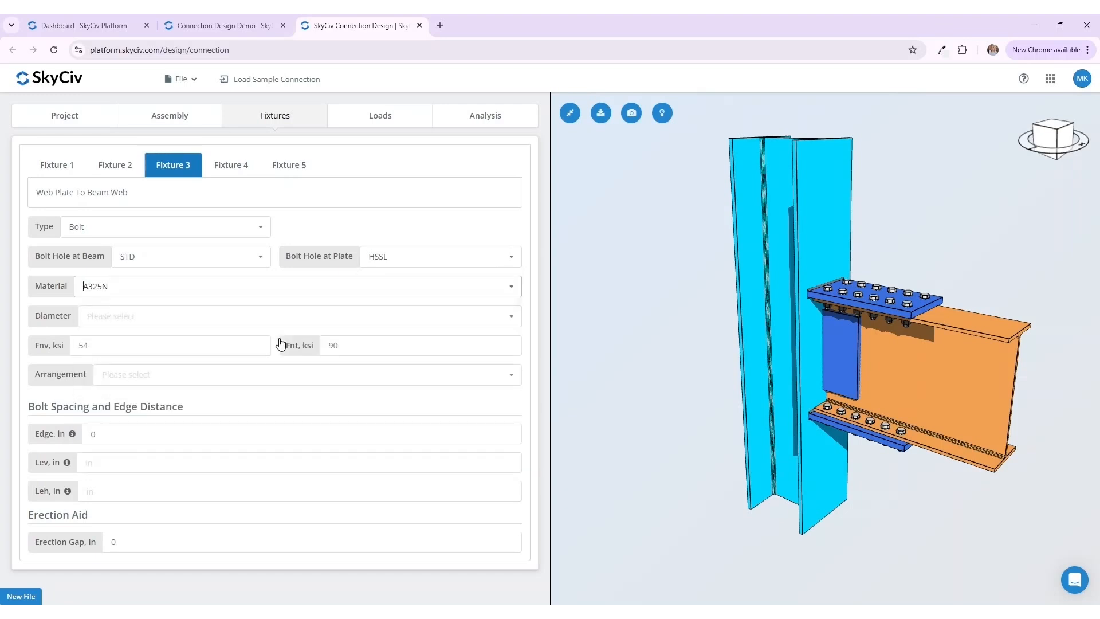
{"action": "left_click", "coordinate": [243, 318]}
{"action": "left_click", "coordinate": [243, 358]}
{"action": "left_click", "coordinate": [242, 374]}
{"action": "scroll", "coordinate": [172, 464], "scroll_direction": "down", "scroll_amount": 3}
{"action": "left_click", "coordinate": [117, 541]}
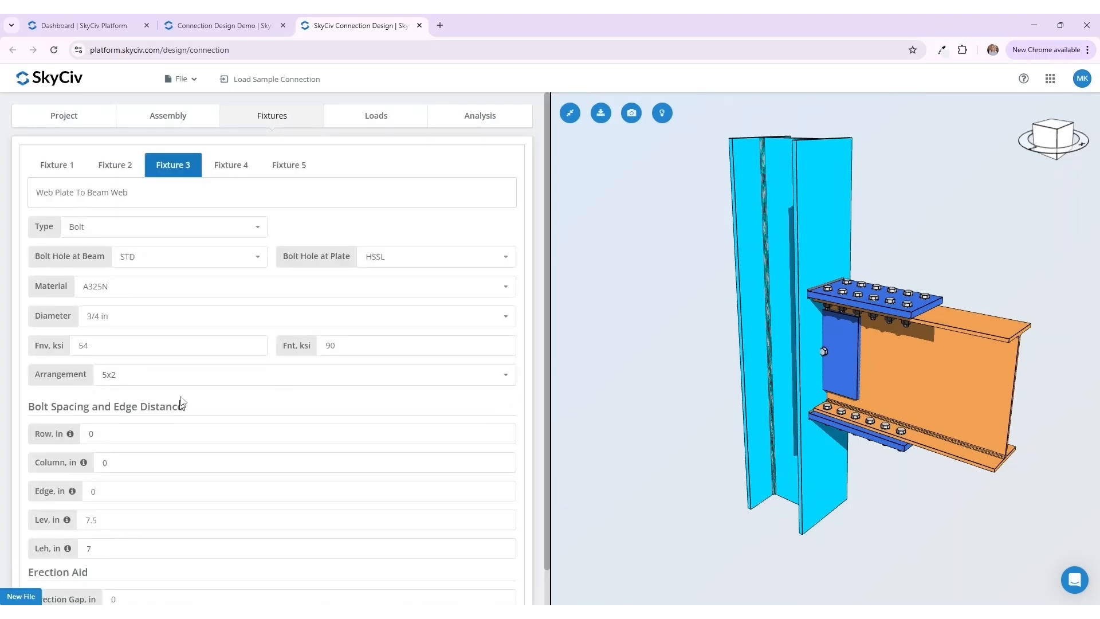
- Set the web bolts' row spacing to 3 in, column spacing to 3 in and edge distance to 2 in
{"action": "scroll", "coordinate": [143, 481], "scroll_direction": "down", "scroll_amount": 1}
{"action": "double_click", "coordinate": [127, 392]}
{"action": "type", "text": "3"}
{"action": "key", "text": "Tab"}
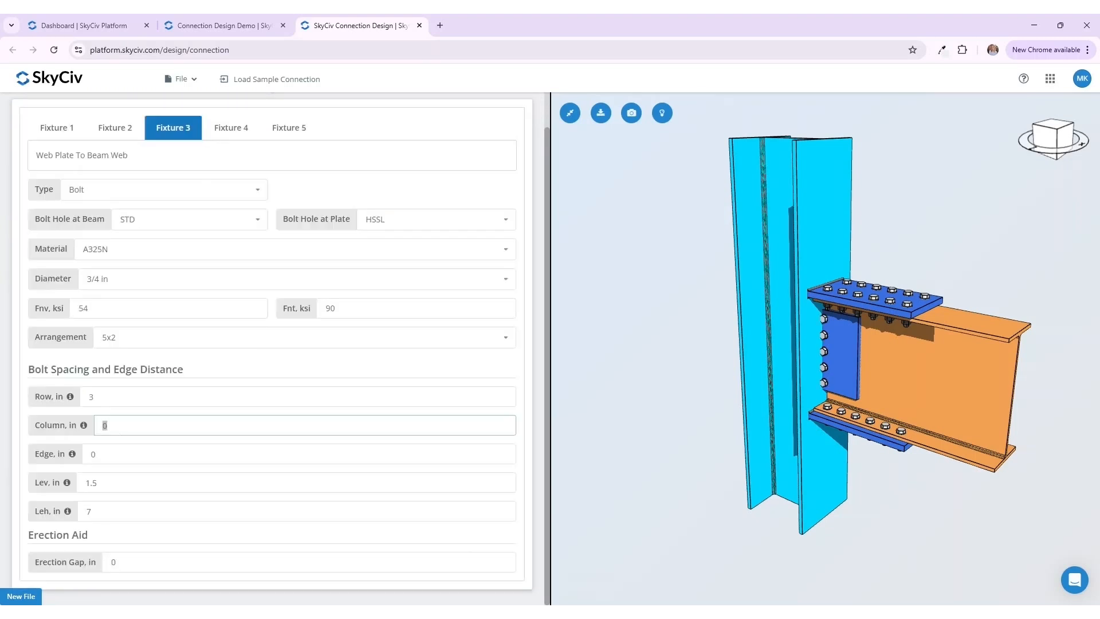
{"action": "key", "text": "Tab"}
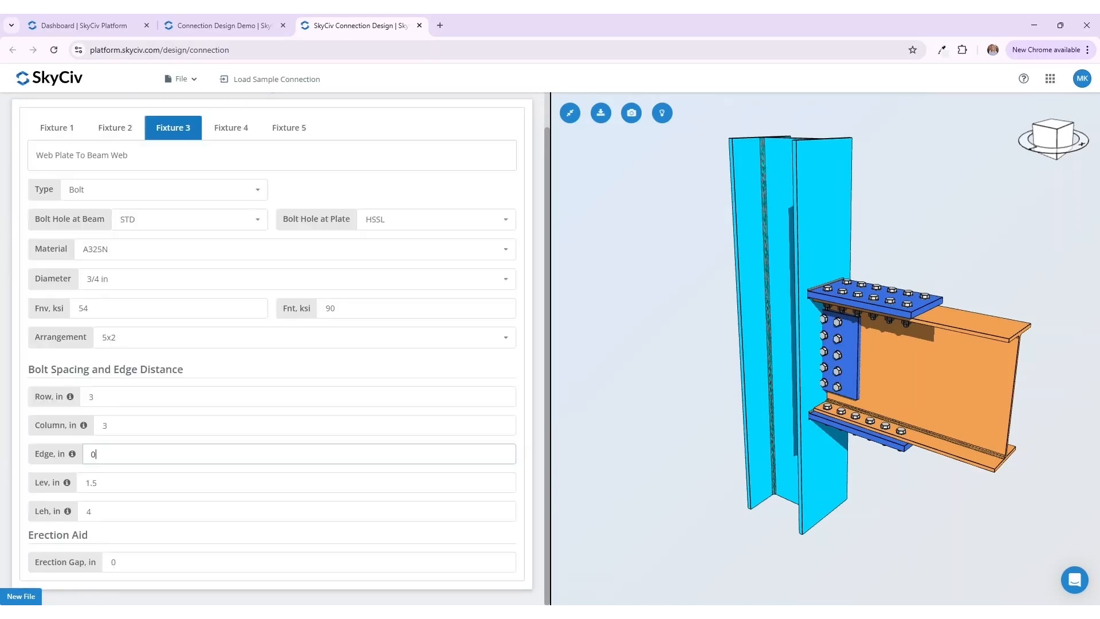
- Define the web plate weld to the column as E70XX with a size of 0.3125 in
{"action": "left_click", "coordinate": [231, 127]}
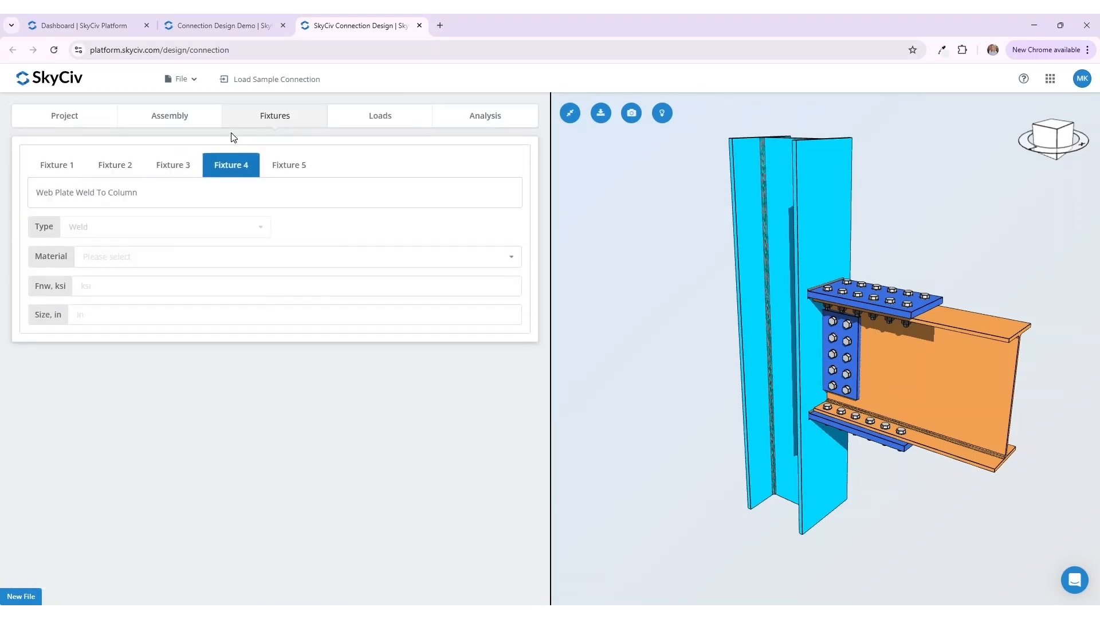
{"action": "left_click", "coordinate": [162, 258]}
{"action": "left_click", "coordinate": [142, 299]}
{"action": "left_click", "coordinate": [143, 314]}
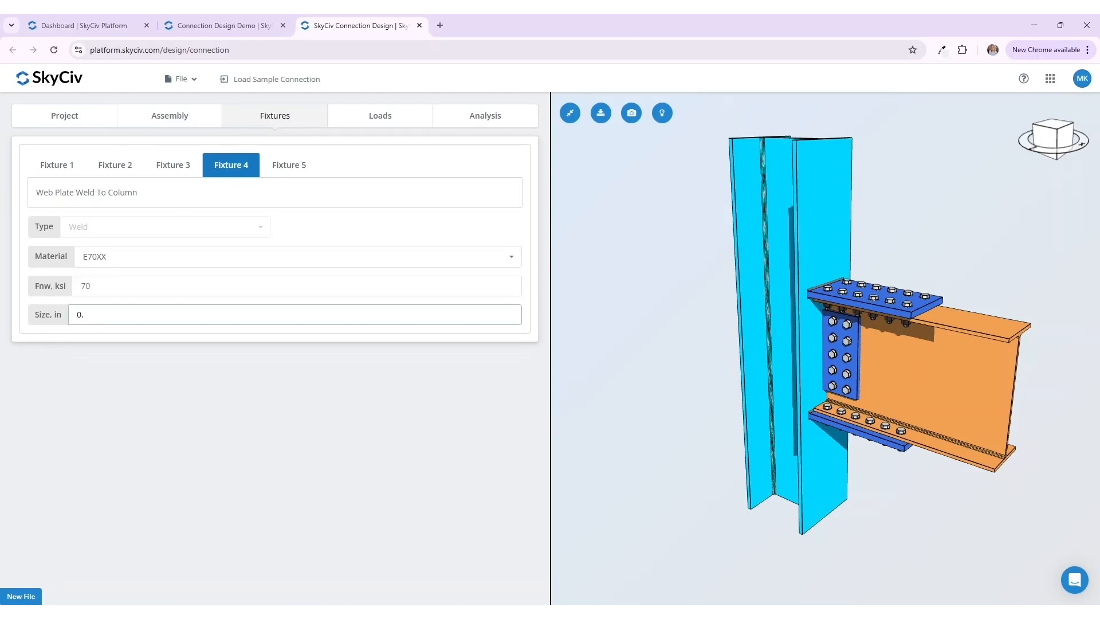
{"action": "type", "text": "0.3125"}
{"action": "left_click", "coordinate": [290, 174]}
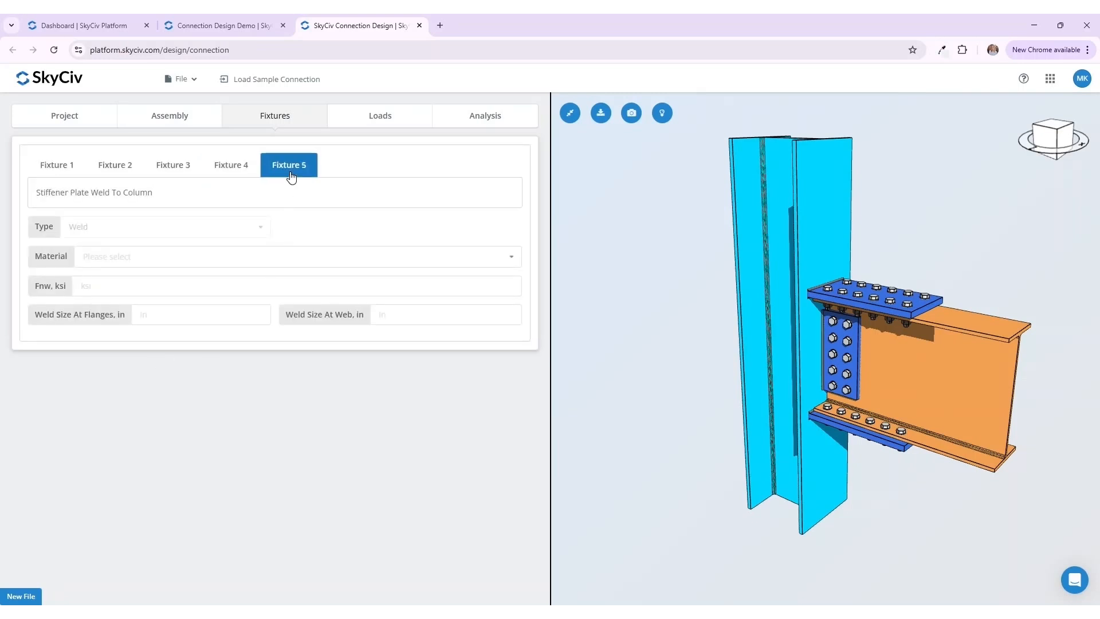
{"action": "left_click", "coordinate": [231, 166]}
{"action": "mouse_move", "coordinate": [712, 418]}
{"action": "left_mouse_down"}
{"action": "mouse_move", "coordinate": [568, 407]}
{"action": "mouse_move", "coordinate": [715, 419]}
{"action": "left_mouse_up"}
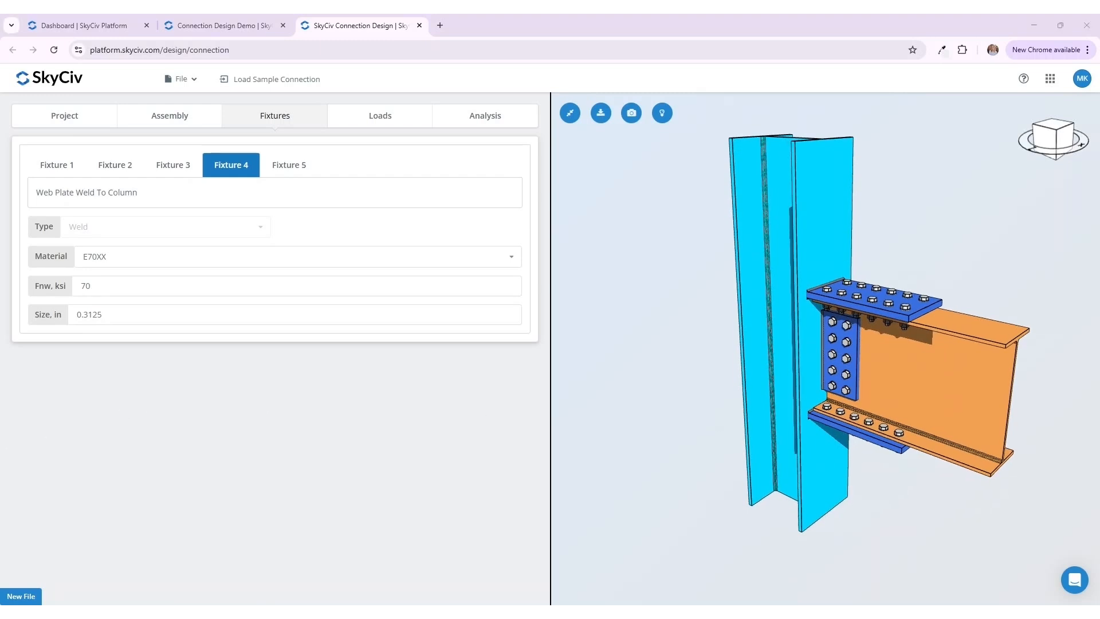
- Check the connection's loads, run the design checks and go through the flange plate and shear plate results
{"action": "left_click", "coordinate": [375, 128]}
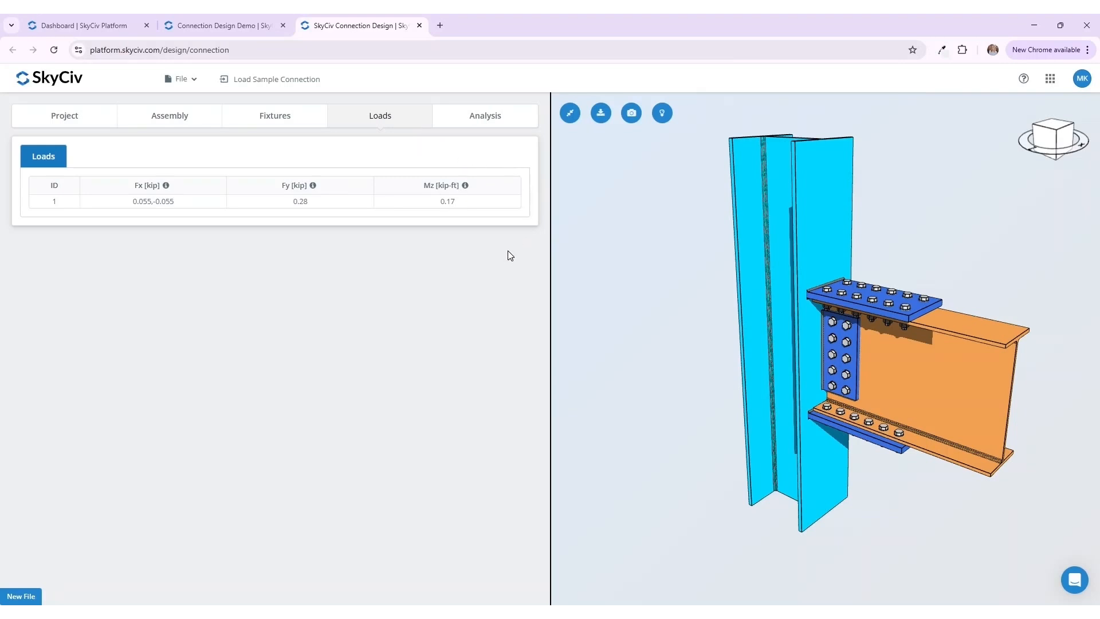
{"action": "left_click", "coordinate": [485, 125]}
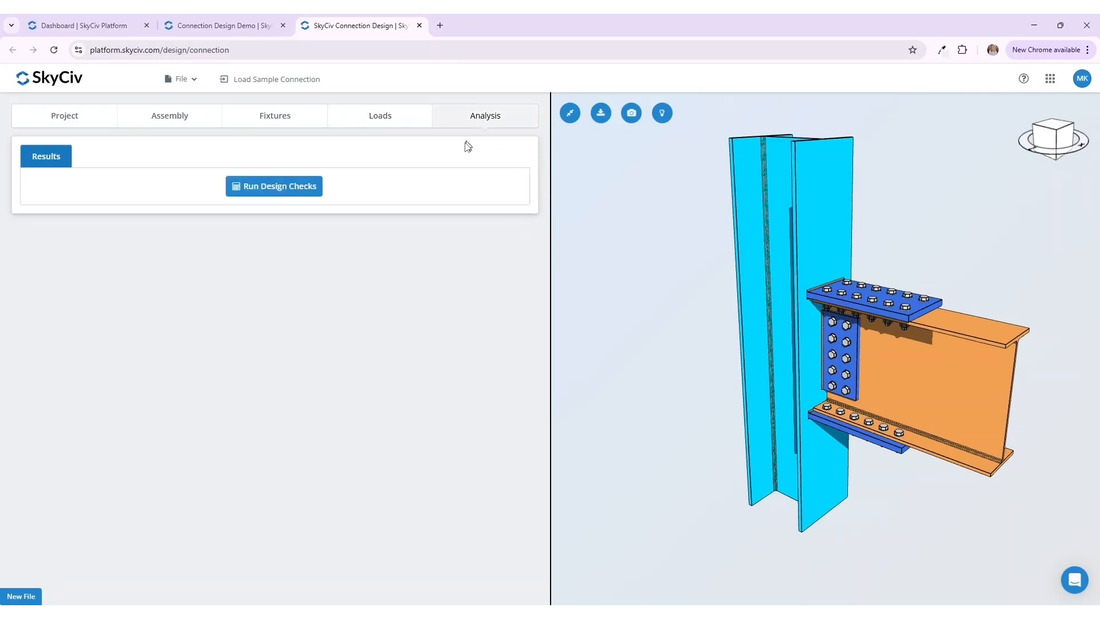
{"action": "left_click", "coordinate": [292, 197]}
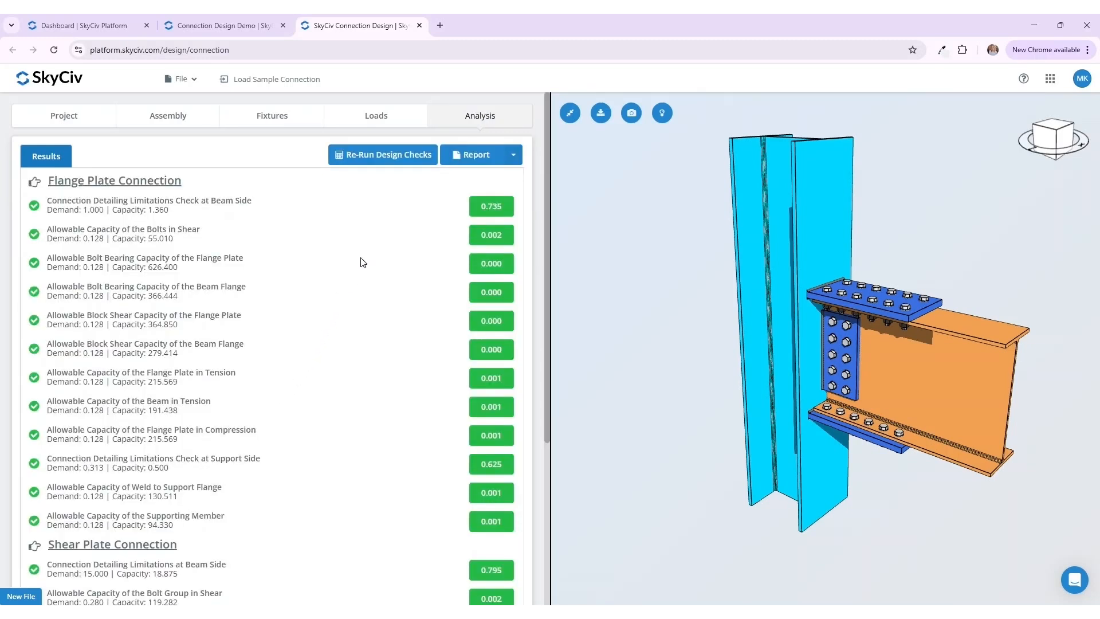
{"action": "scroll", "coordinate": [363, 263], "scroll_direction": "down", "scroll_amount": 3}
{"action": "scroll", "coordinate": [363, 262], "scroll_direction": "down", "scroll_amount": 1}
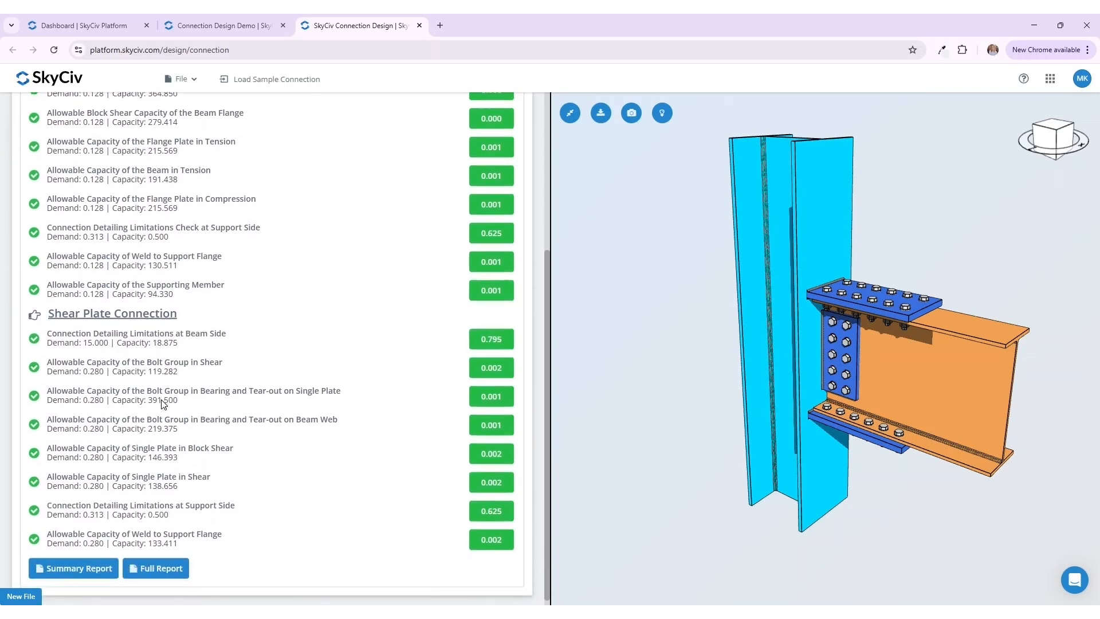
{"action": "scroll", "coordinate": [176, 482], "scroll_direction": "up", "scroll_amount": 1}
{"action": "scroll", "coordinate": [176, 482], "scroll_direction": "up", "scroll_amount": 3}
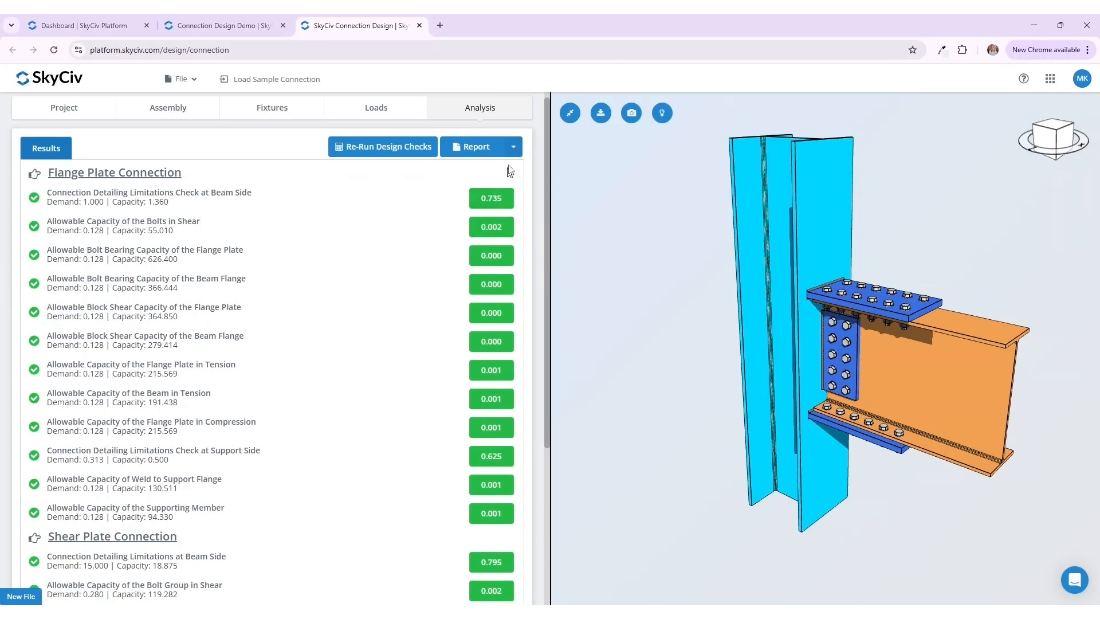
- Generate the summary report, go through its detail drawings, input tables and design checks, and close it
{"action": "left_click", "coordinate": [513, 146]}
{"action": "left_click", "coordinate": [487, 165]}
{"action": "scroll", "coordinate": [537, 223], "scroll_direction": "down", "scroll_amount": 10}
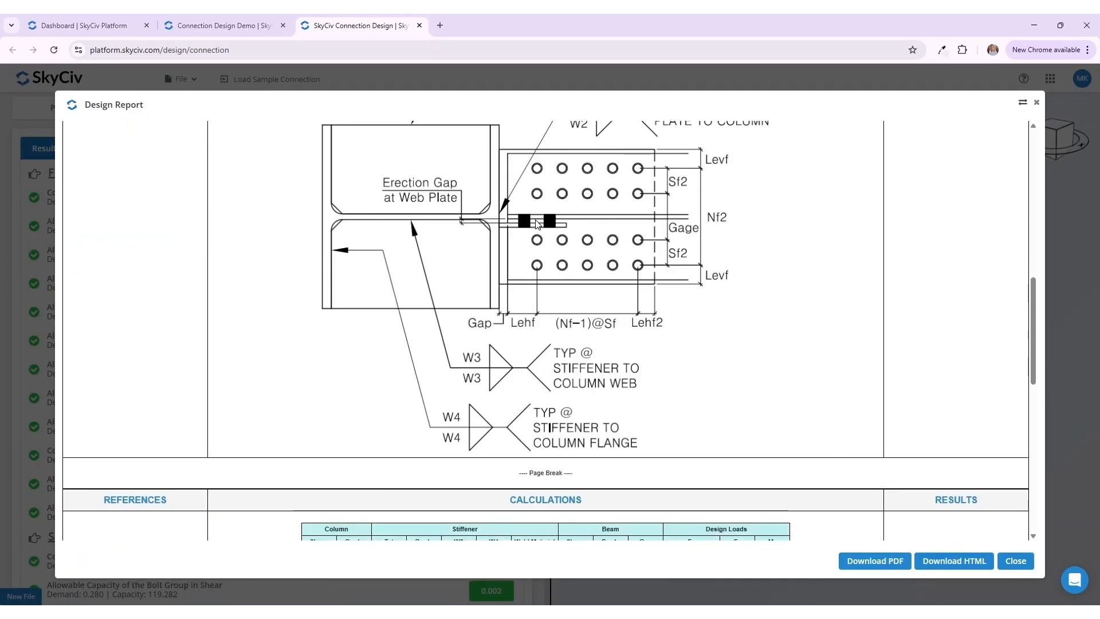
{"action": "scroll", "coordinate": [537, 223], "scroll_direction": "down", "scroll_amount": 10}
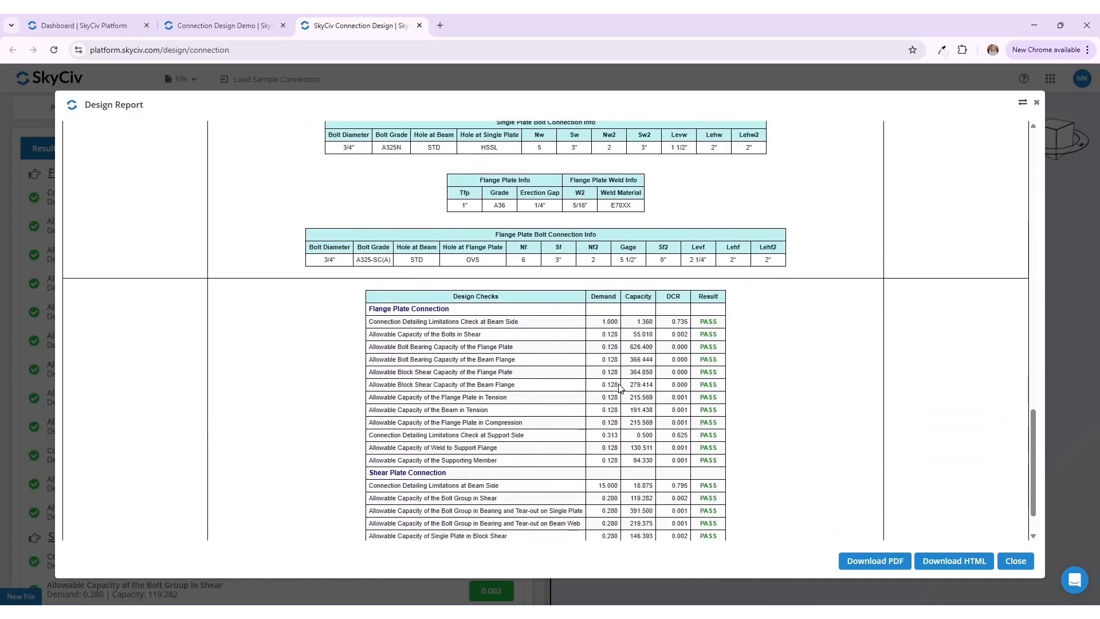
{"action": "scroll", "coordinate": [618, 388], "scroll_direction": "down", "scroll_amount": 1}
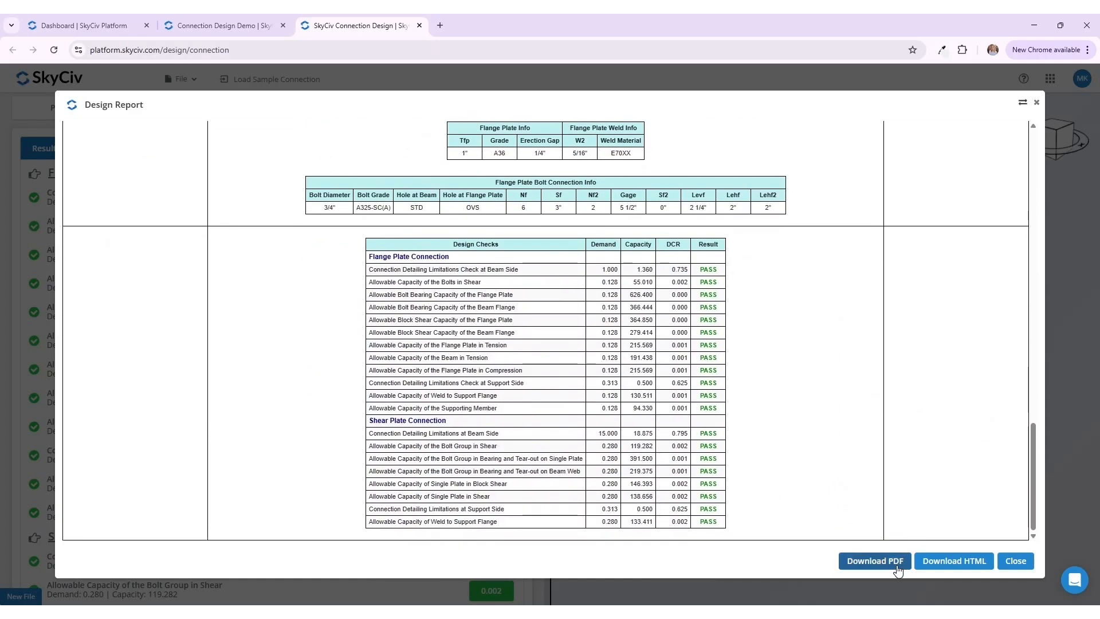
{"action": "left_click", "coordinate": [1015, 561]}
- Generate the full report and go through its design code, detail drawings, and section, material and bolt information
{"action": "left_click", "coordinate": [513, 147]}
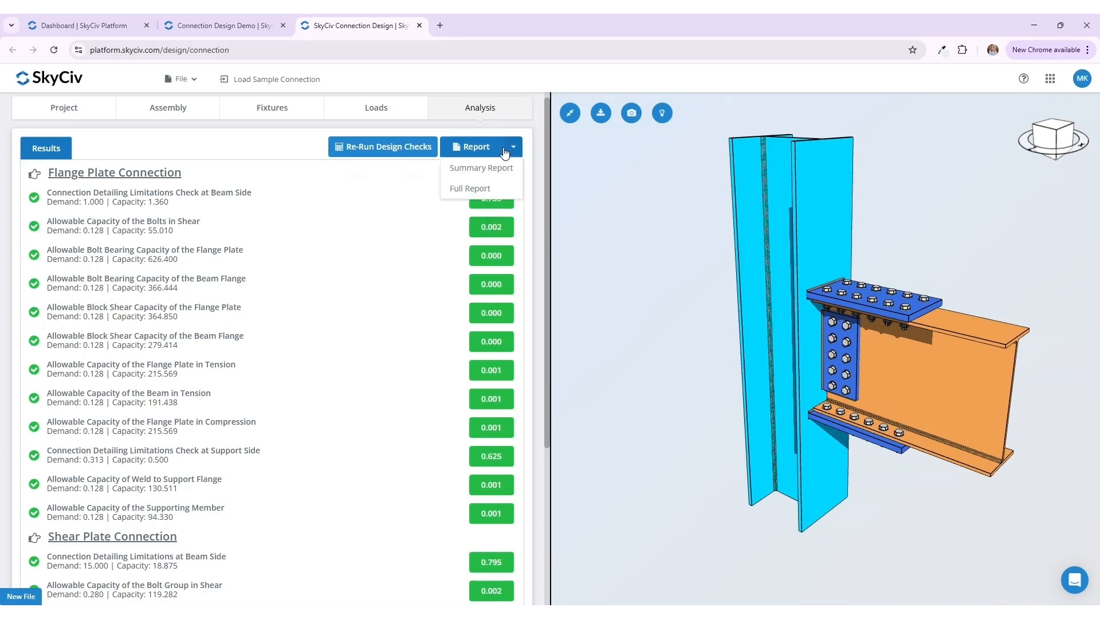
{"action": "left_click", "coordinate": [500, 190]}
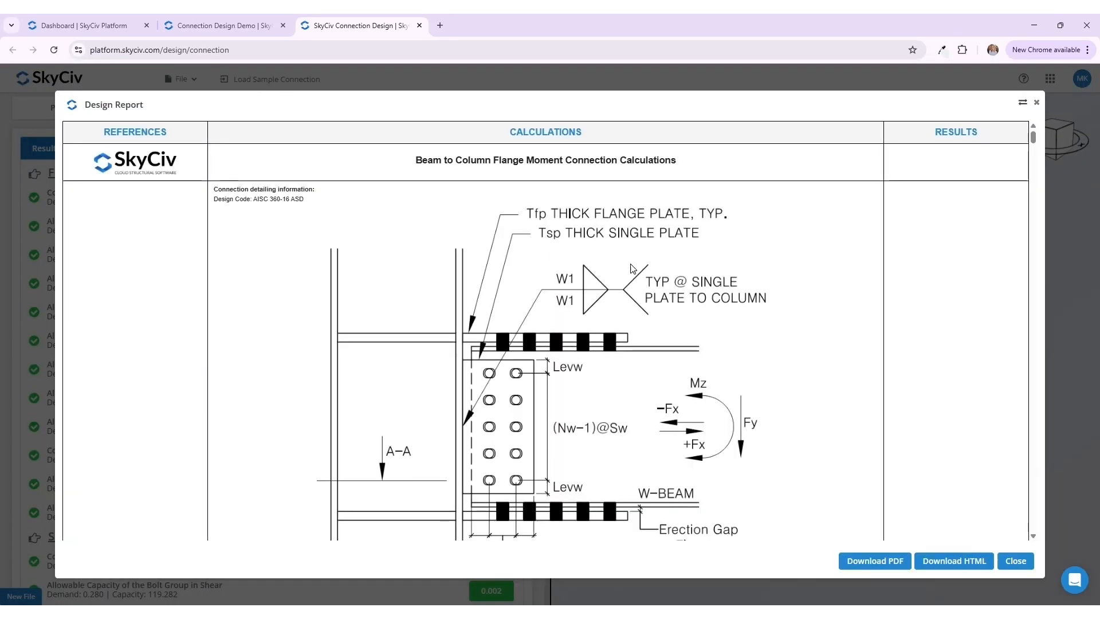
{"action": "left_click_drag", "start_coordinate": [314, 200], "coordinate": [211, 190]}
{"action": "left_click", "coordinate": [284, 245]}
{"action": "scroll", "coordinate": [284, 246], "scroll_direction": "down", "scroll_amount": 15}
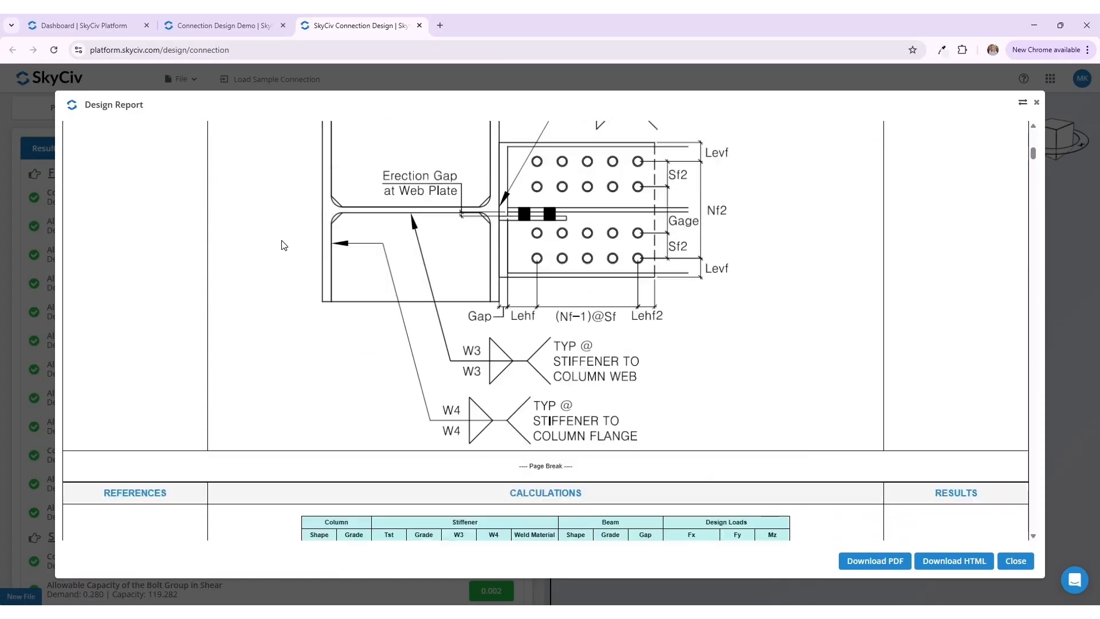
{"action": "scroll", "coordinate": [368, 287], "scroll_direction": "down", "scroll_amount": 15}
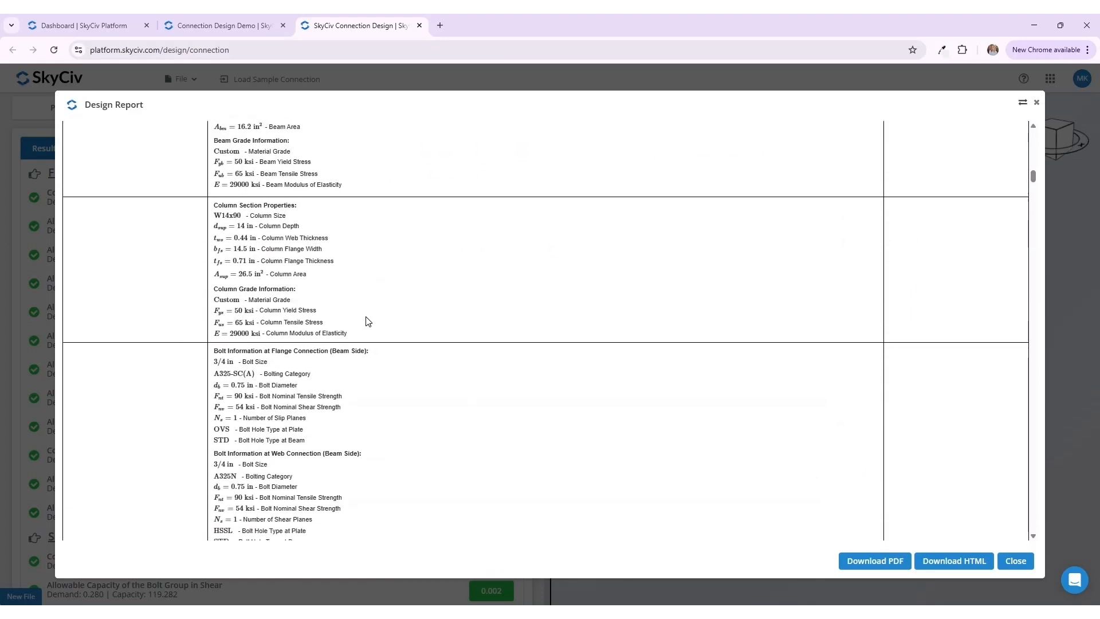
{"action": "scroll", "coordinate": [368, 321], "scroll_direction": "down", "scroll_amount": 15}
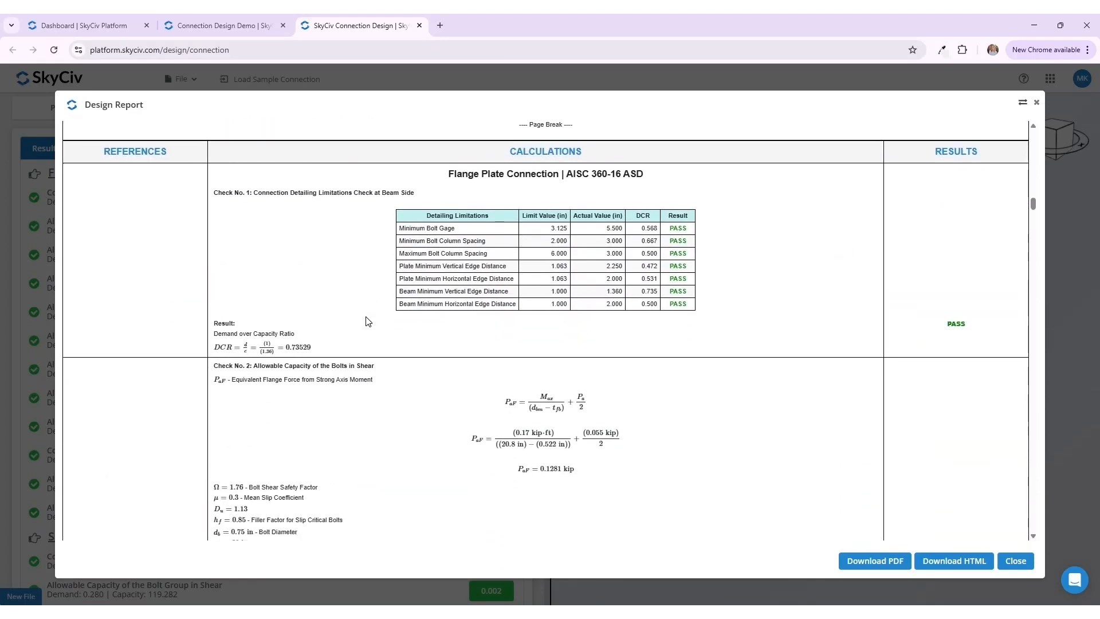
- Examine the flange plate bolt shear and bearing calculations in the full report, including their AISC 360-16 references and check results
{"action": "left_click_drag", "start_coordinate": [208, 428], "coordinate": [117, 425]}
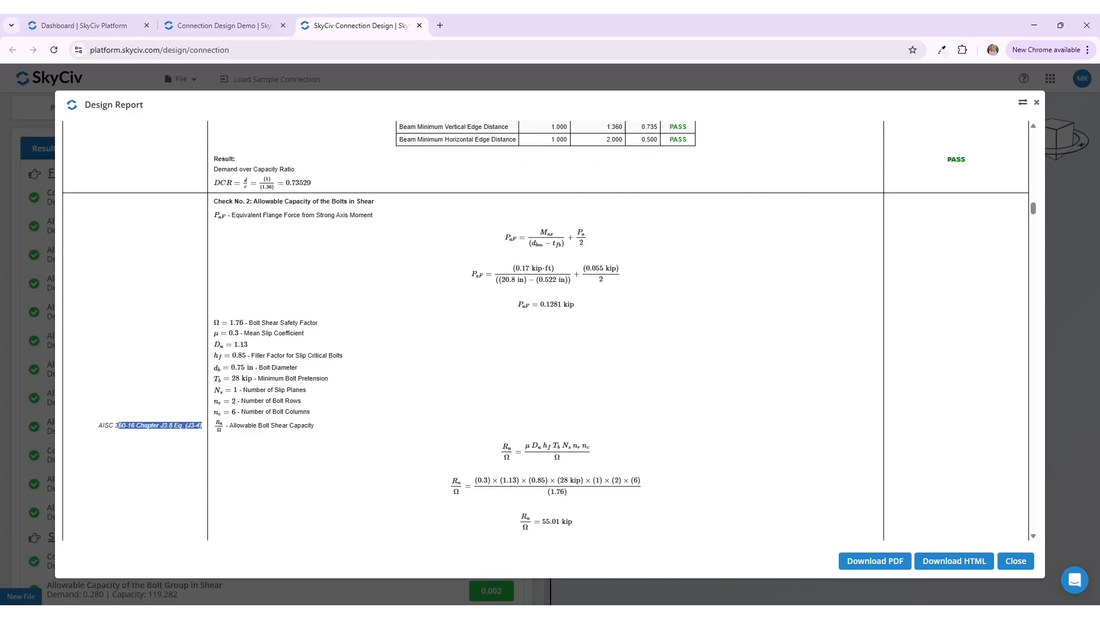
{"action": "left_click", "coordinate": [123, 414]}
{"action": "scroll", "coordinate": [326, 447], "scroll_direction": "down", "scroll_amount": 5}
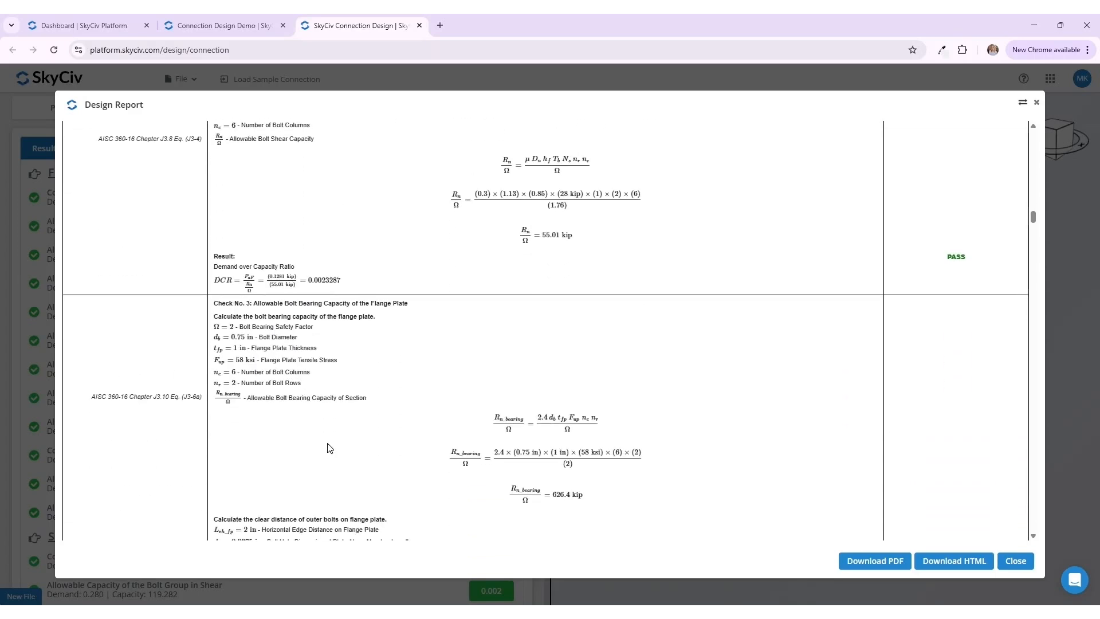
{"action": "left_click_drag", "start_coordinate": [204, 401], "coordinate": [89, 401]}
{"action": "left_click", "coordinate": [230, 429]}
{"action": "scroll", "coordinate": [389, 428], "scroll_direction": "down", "scroll_amount": 5}
{"action": "scroll", "coordinate": [391, 429], "scroll_direction": "down", "scroll_amount": 7}
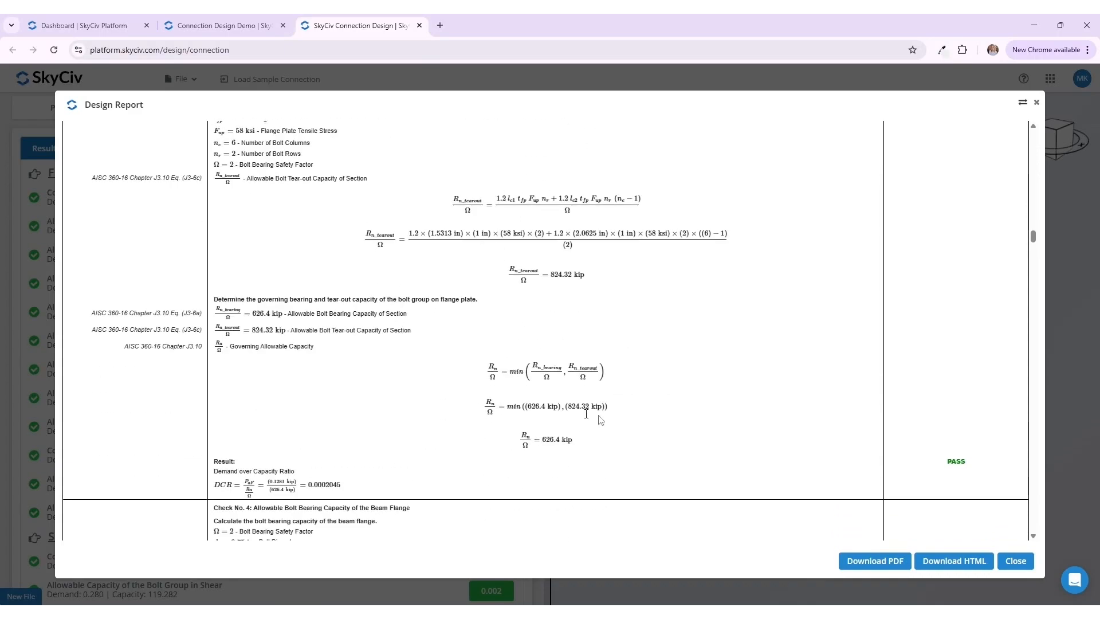
{"action": "left_click_drag", "start_coordinate": [969, 465], "coordinate": [946, 463]}
{"action": "left_click", "coordinate": [680, 476]}
- Go through the remaining flange plate and shear plate calculations down to the summary of checks, and close the full report
{"action": "scroll", "coordinate": [675, 480], "scroll_direction": "down", "scroll_amount": 7}
{"action": "scroll", "coordinate": [677, 484], "scroll_direction": "down", "scroll_amount": 20}
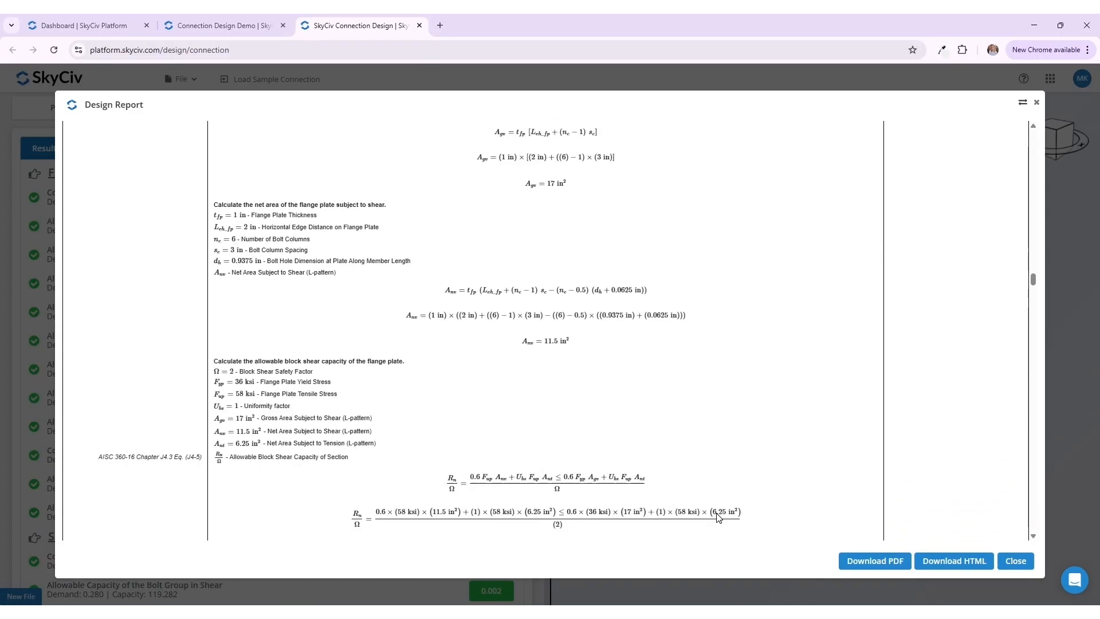
{"action": "scroll", "coordinate": [719, 518], "scroll_direction": "down", "scroll_amount": 20}
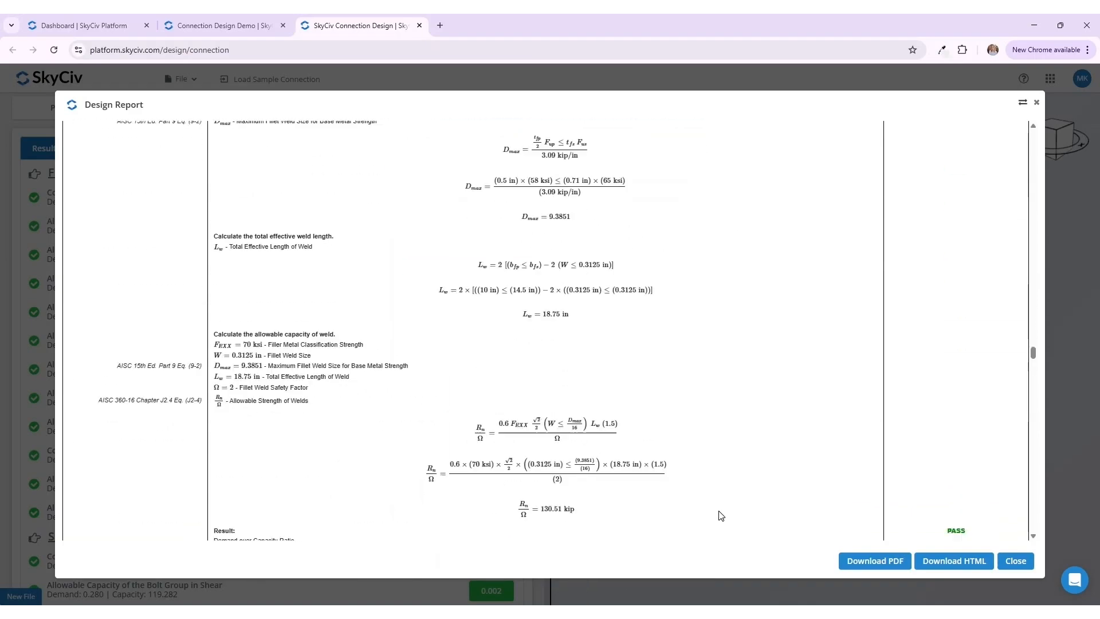
{"action": "scroll", "coordinate": [728, 506], "scroll_direction": "down", "scroll_amount": 20}
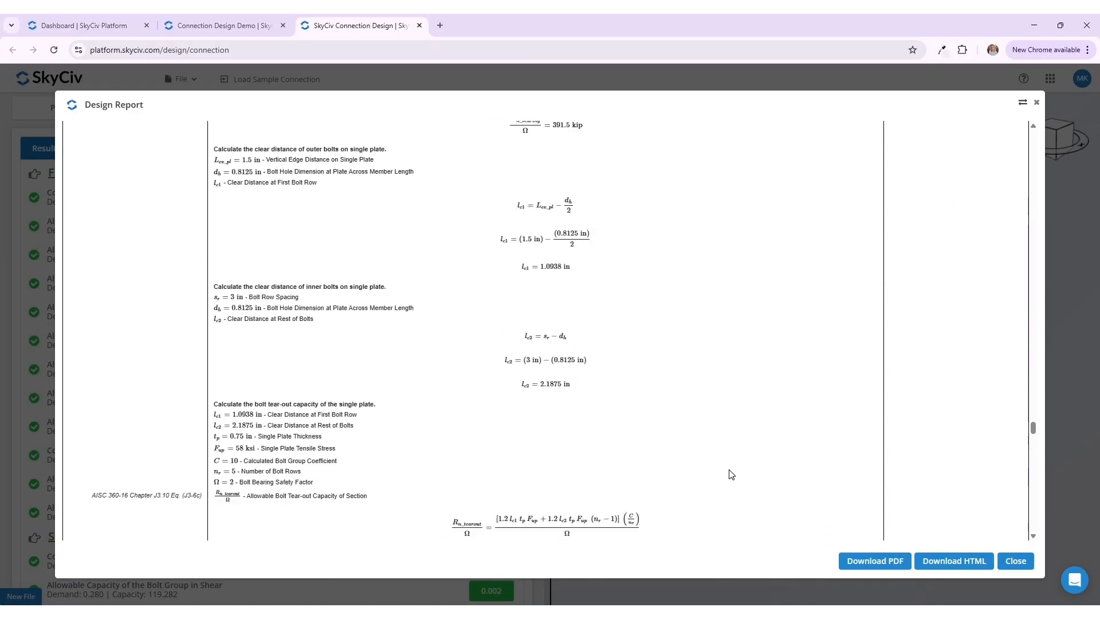
{"action": "scroll", "coordinate": [733, 471], "scroll_direction": "down", "scroll_amount": 20}
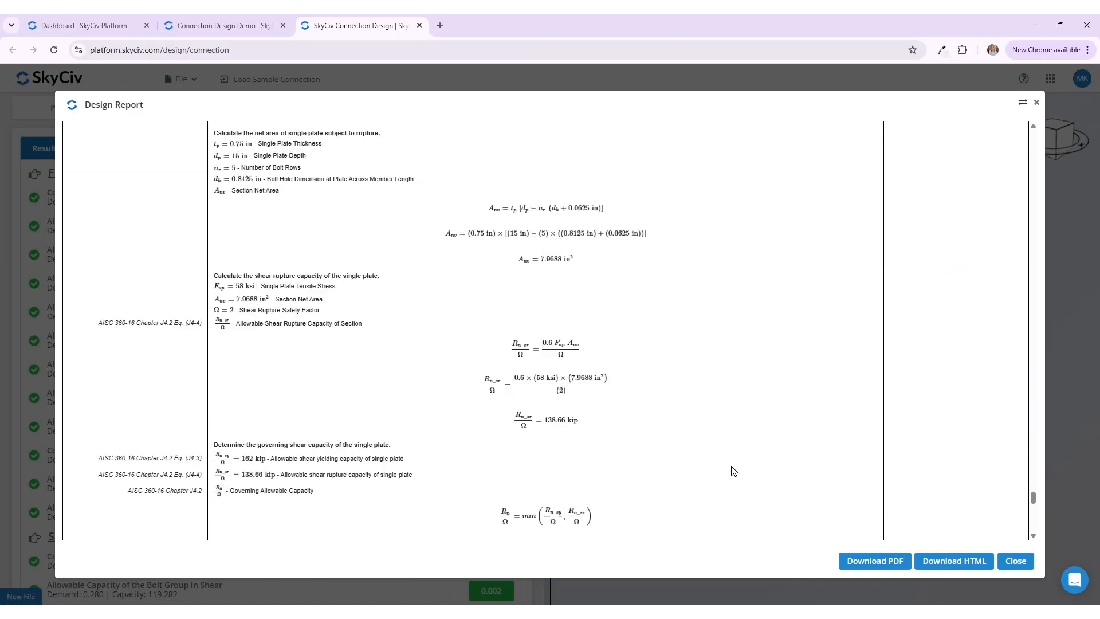
{"action": "scroll", "coordinate": [734, 471], "scroll_direction": "down", "scroll_amount": 8}
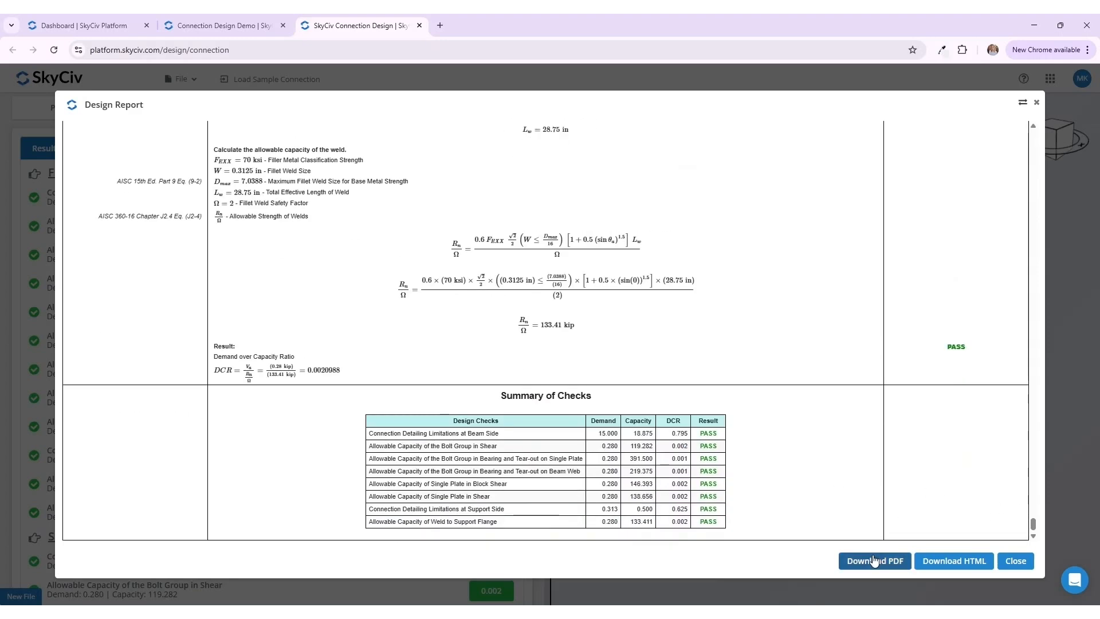
{"action": "left_click", "coordinate": [1015, 560]}
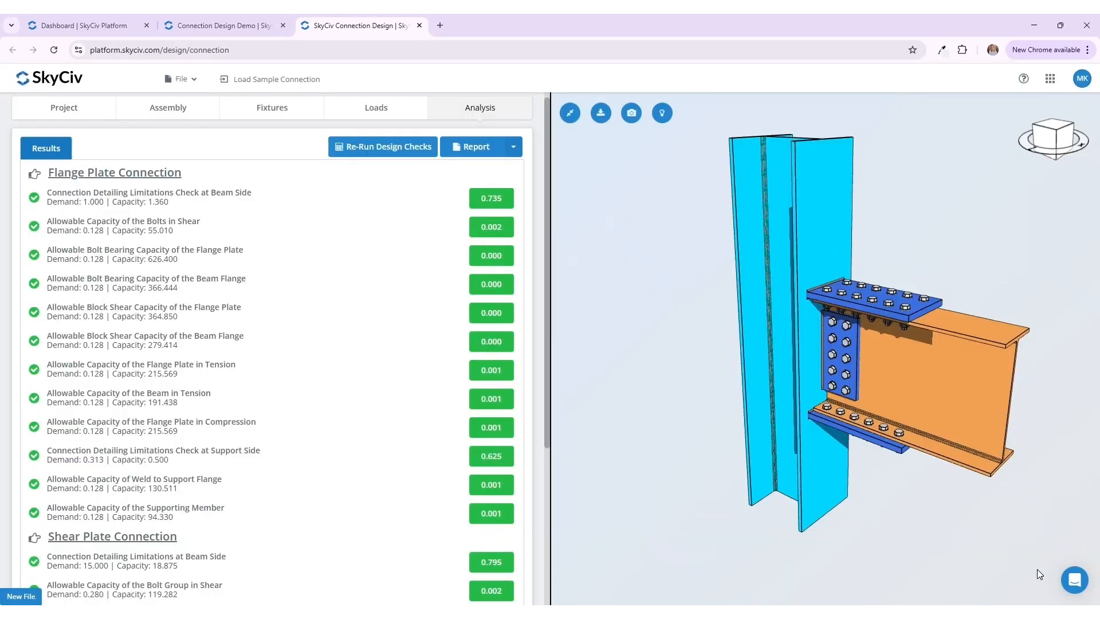
- Look at the support chat, close it, and show the file commands for saving and sharing the design
{"action": "left_click", "coordinate": [1073, 581]}
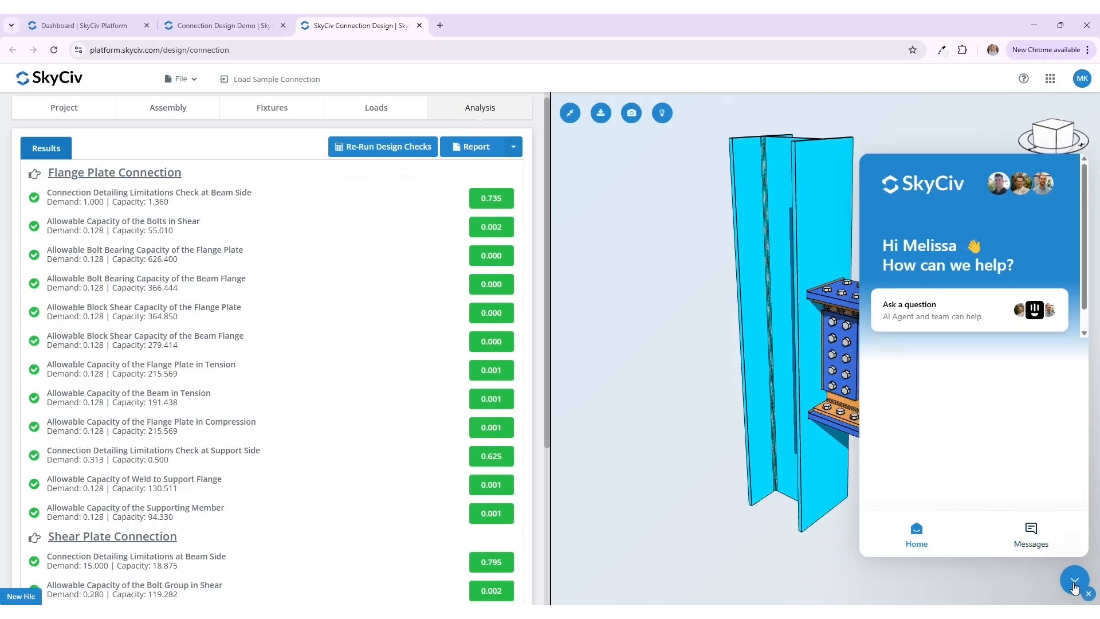
{"action": "left_click", "coordinate": [1074, 580]}
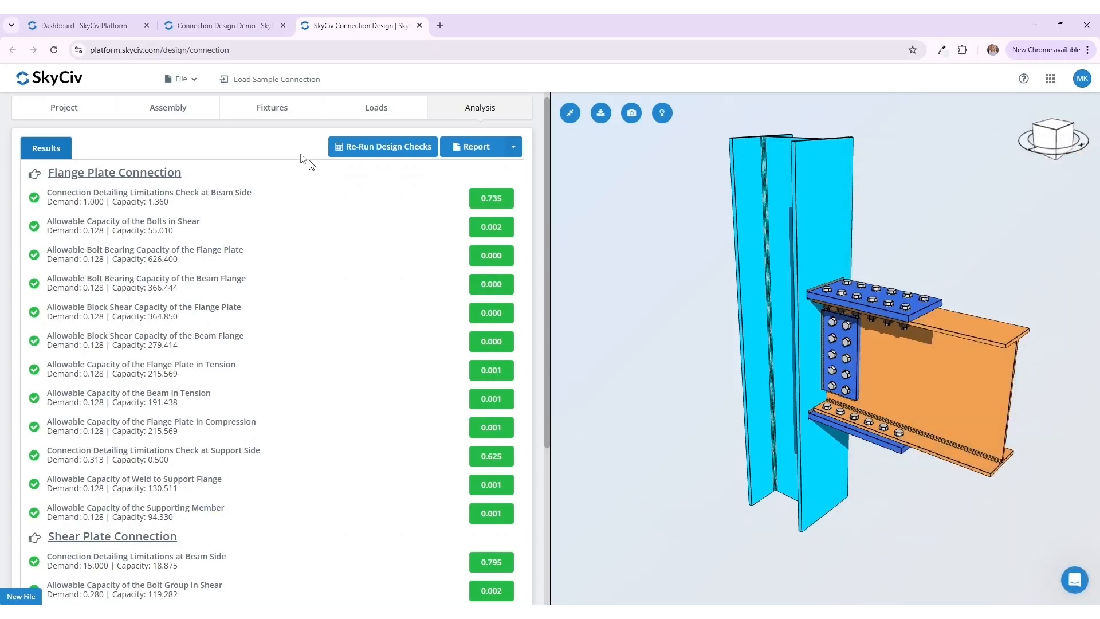
{"action": "left_click", "coordinate": [181, 79]}
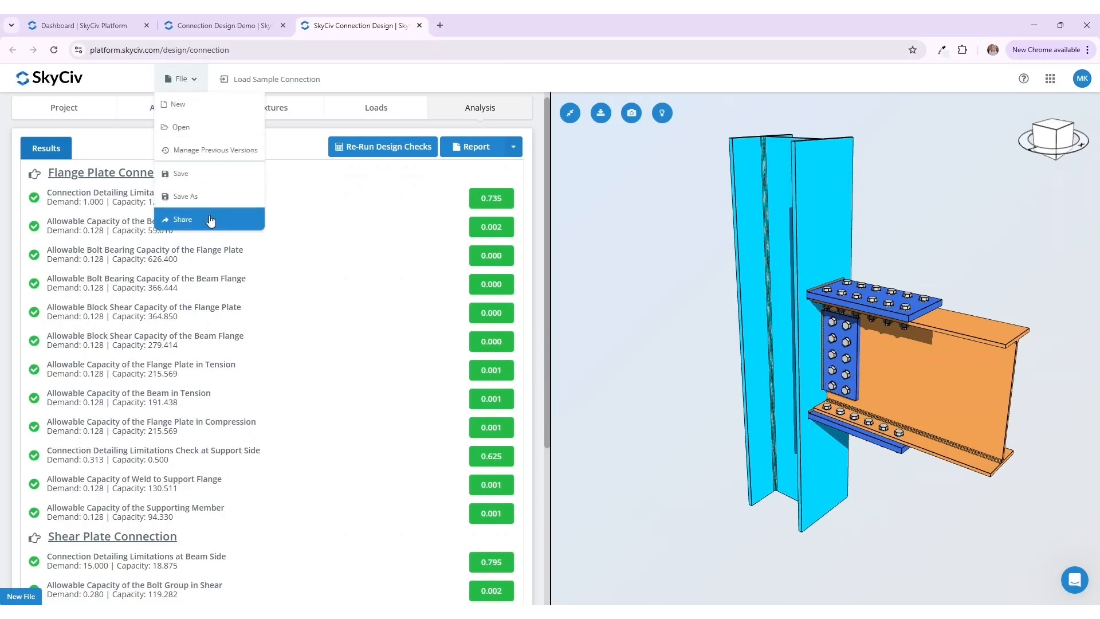